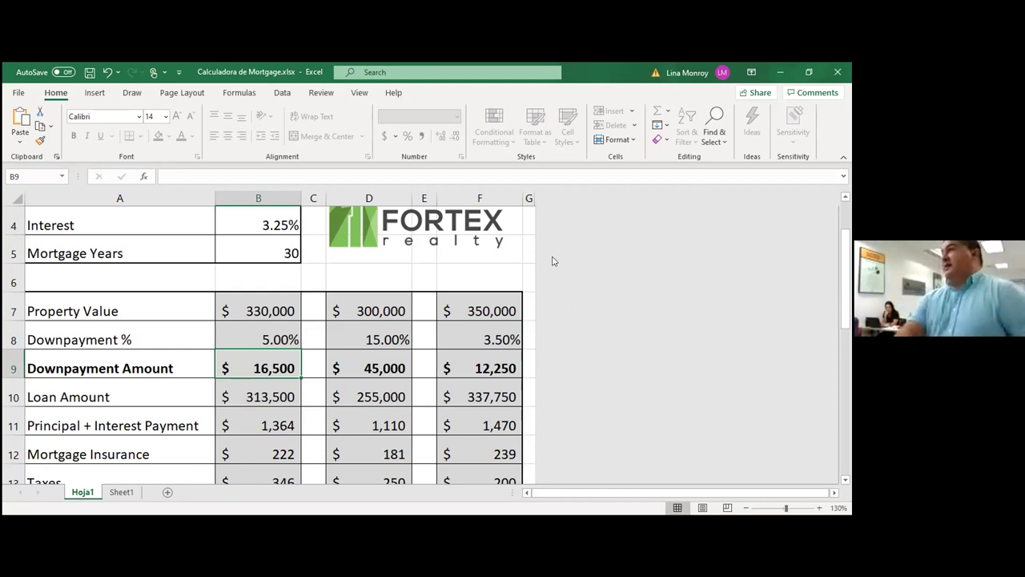
- Set the mortgage interest rate in B4 to 2.00%
click(284, 216)
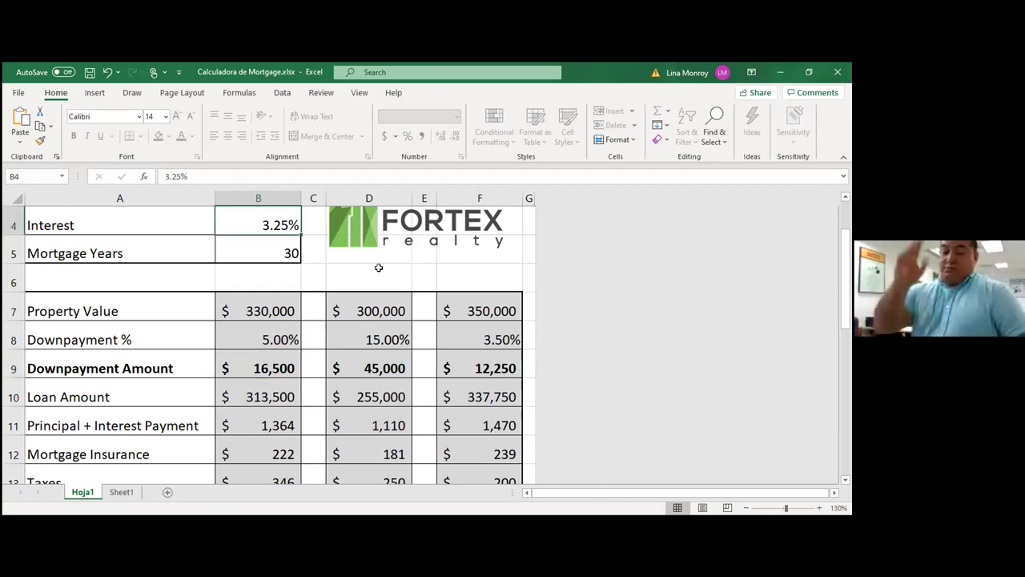
text(2.)
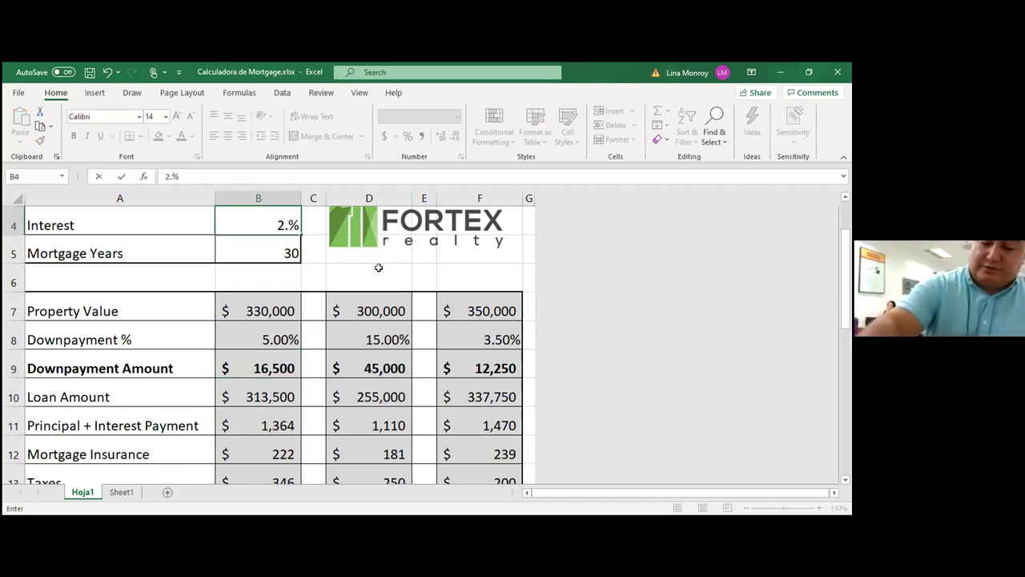
text(0)
key(Return)
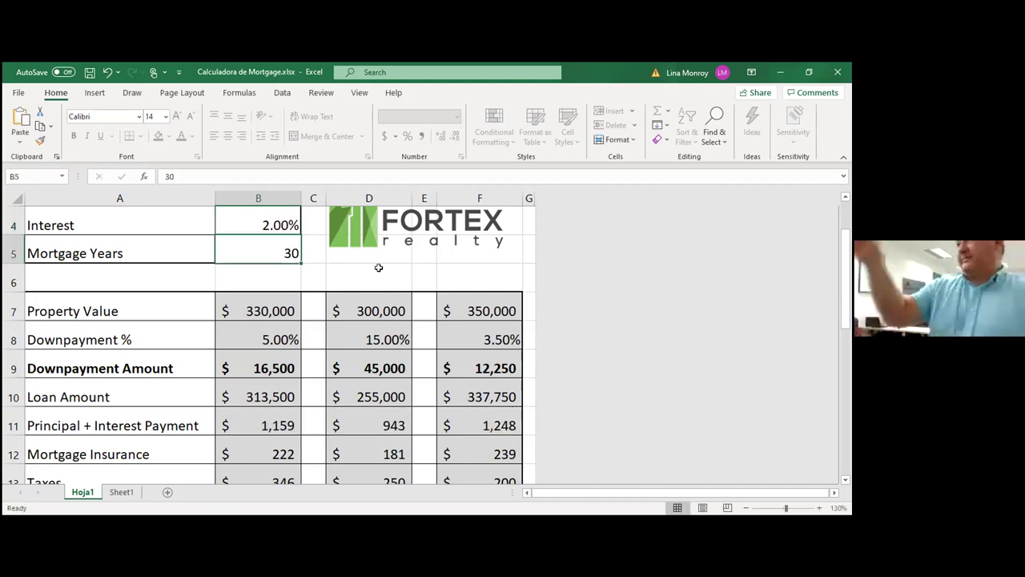
- Set the first property's value in column B to 300,000
scroll(307, 277, down, 1)
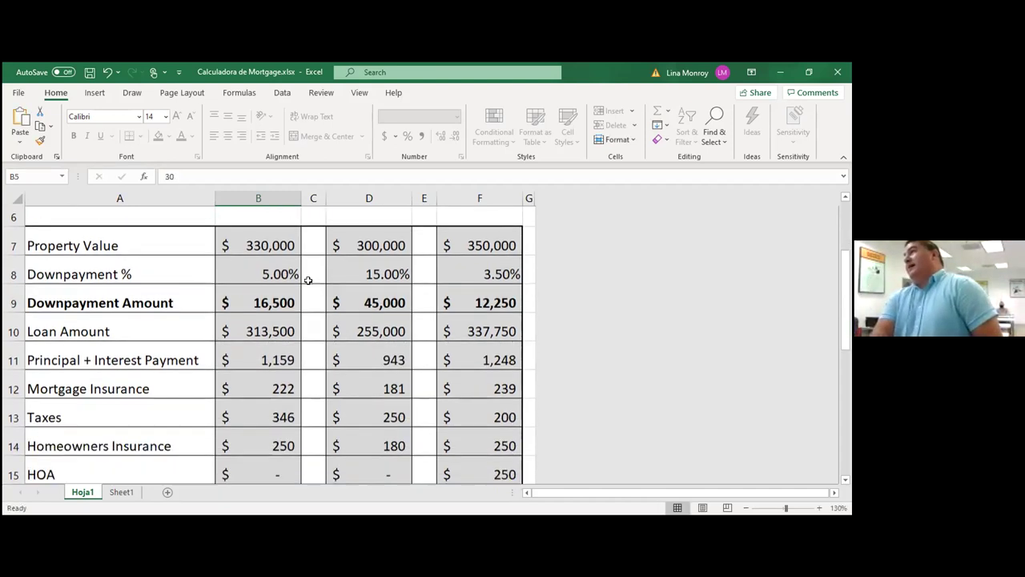
click(273, 220)
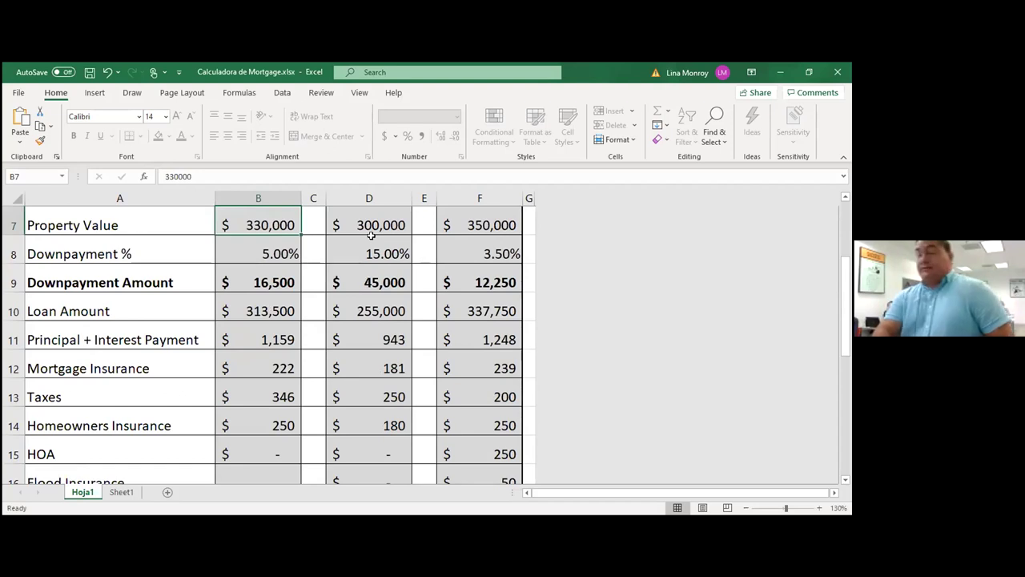
text(300000)
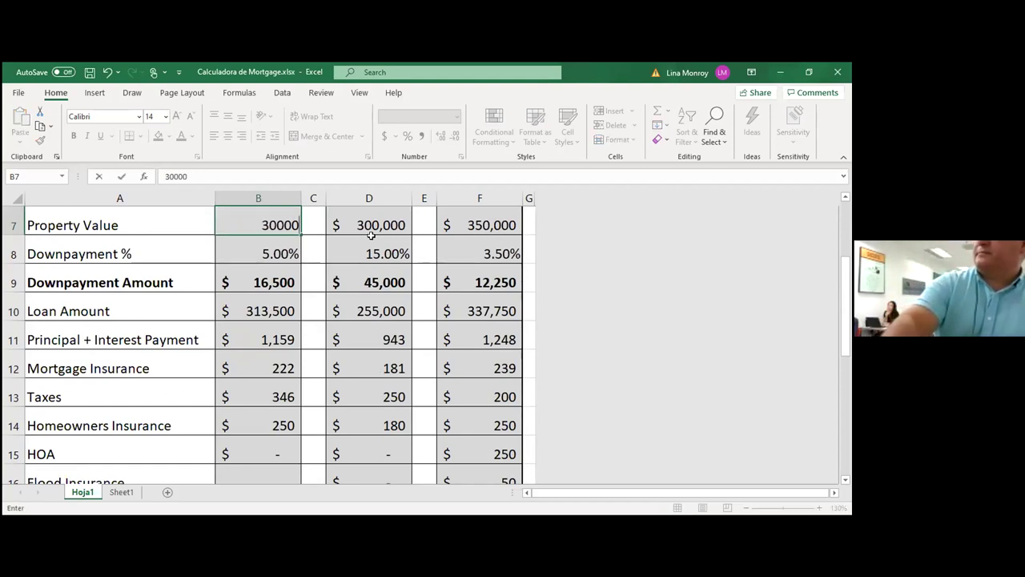
key(Return)
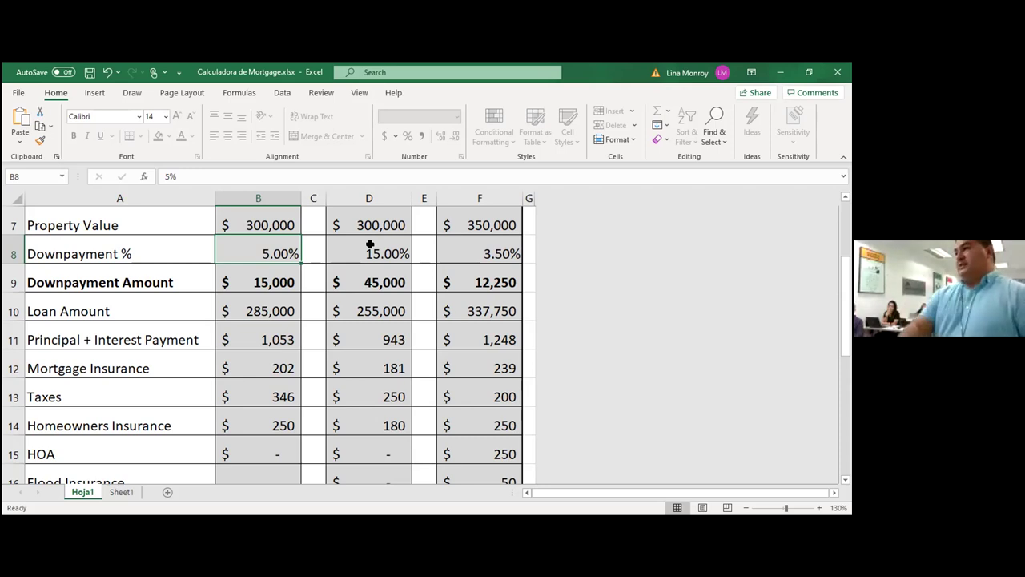
- Set the first property's taxes to 500 and its HOA fee to 300
click(281, 390)
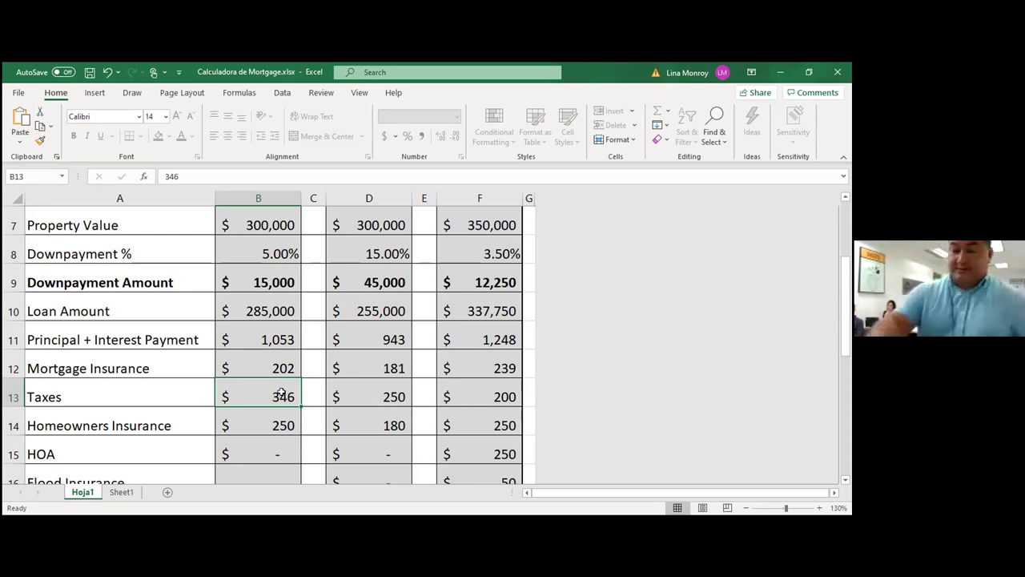
text(5000)
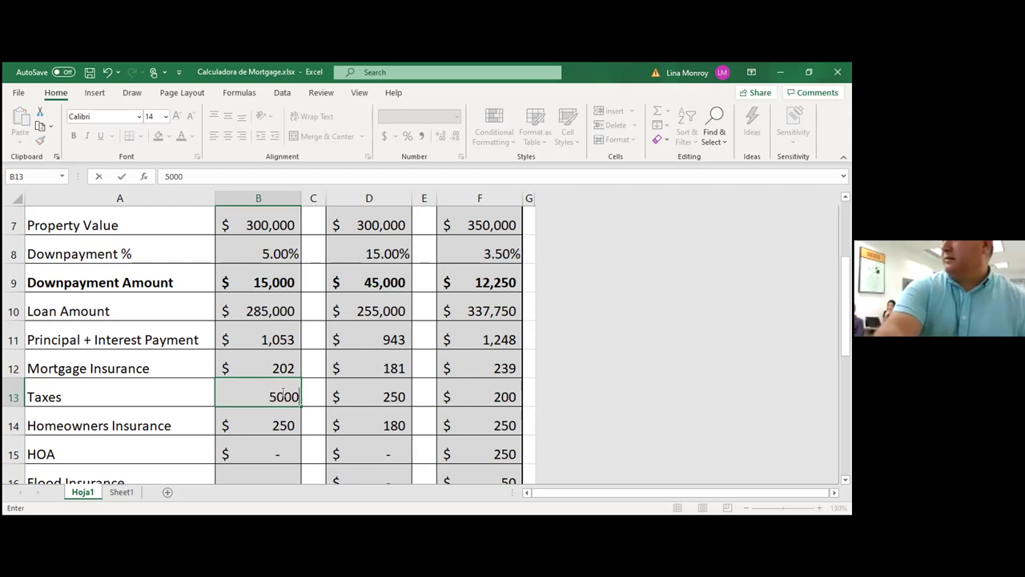
key(BackSpace)
key(Return)
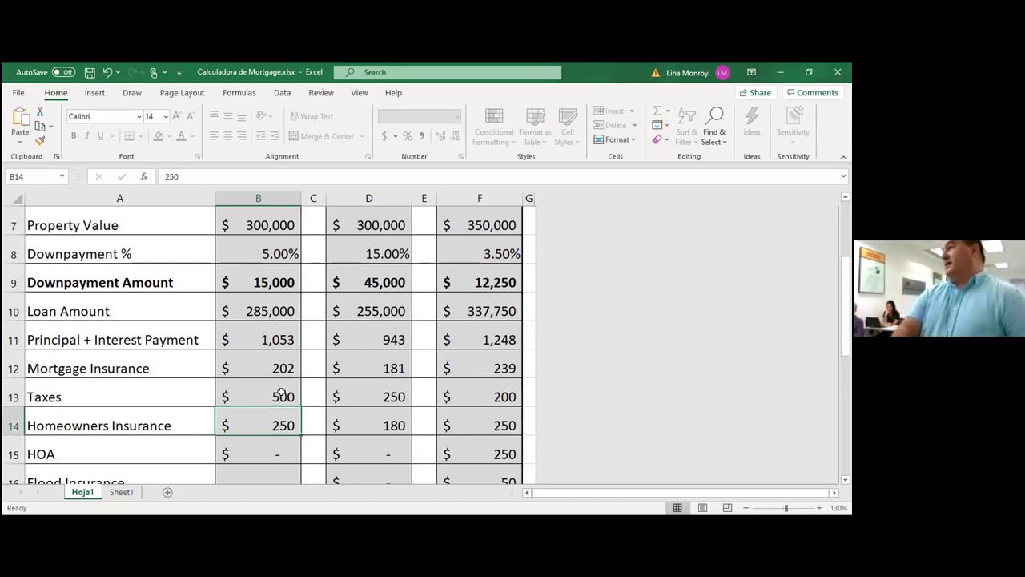
click(277, 442)
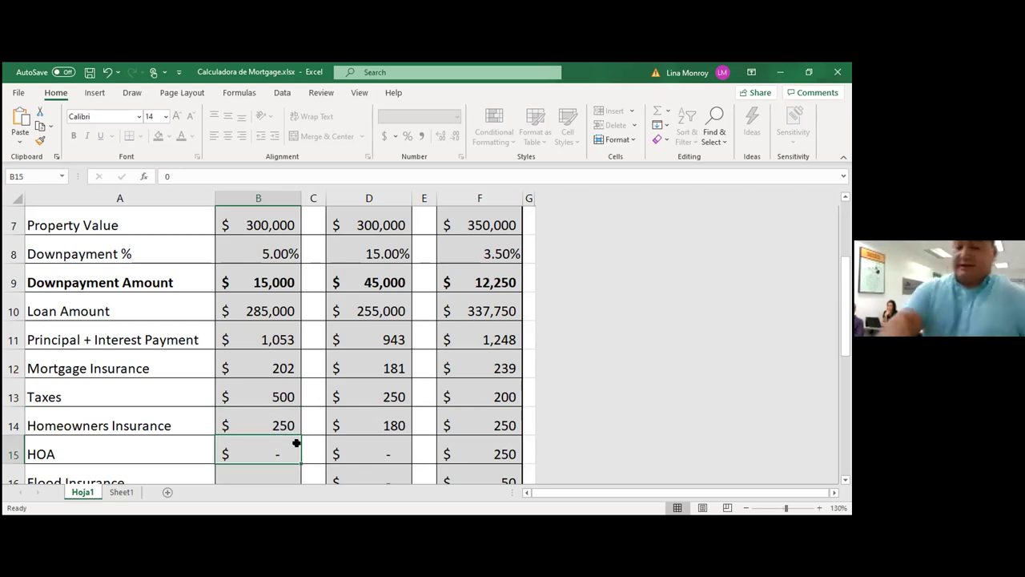
text(300)
key(Return)
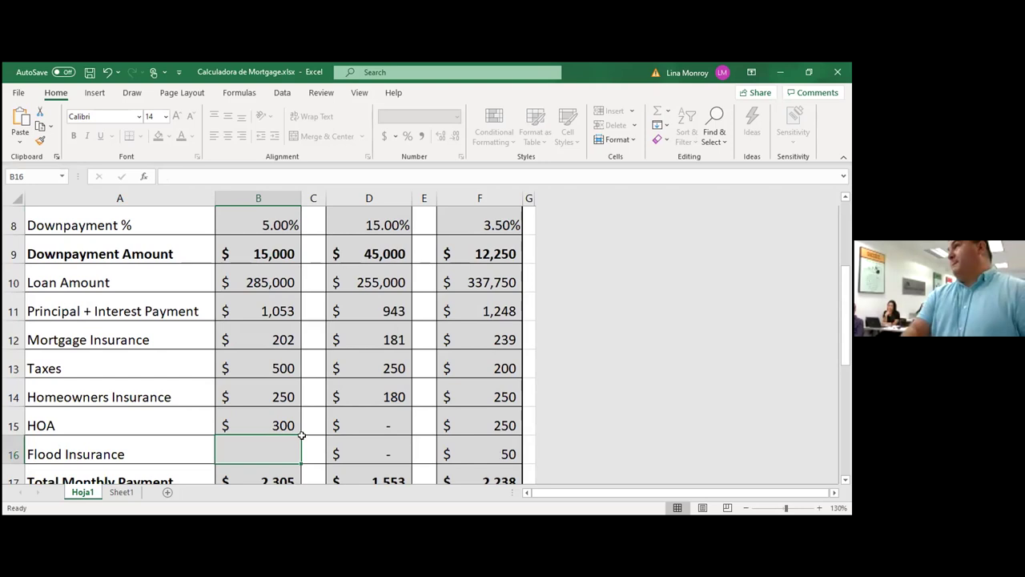
- Review the first property's total monthly payment and closing cost
scroll(301, 434, down, 2)
scroll(301, 435, up, 2)
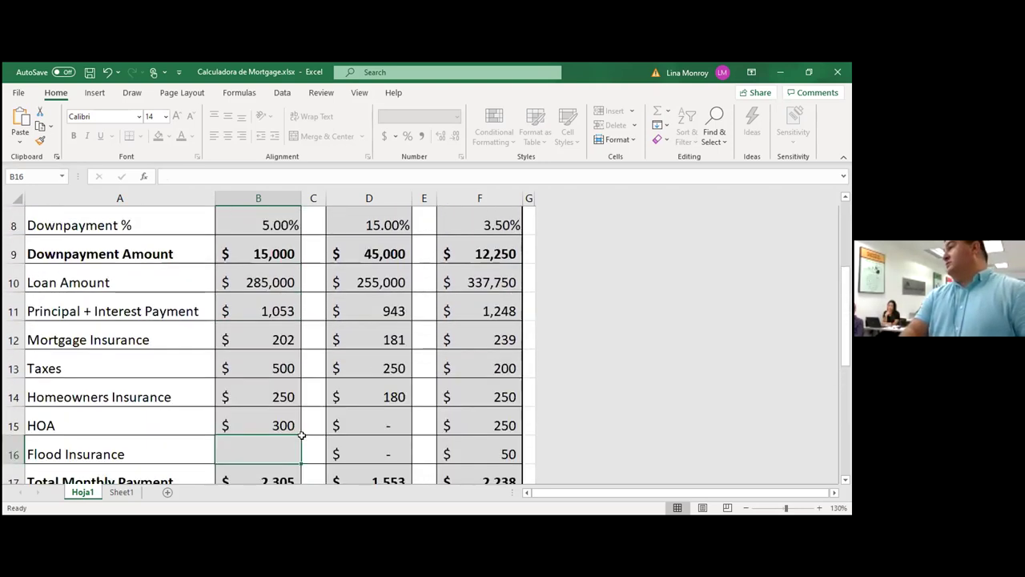
scroll(314, 445, down, 1)
scroll(308, 424, up, 1)
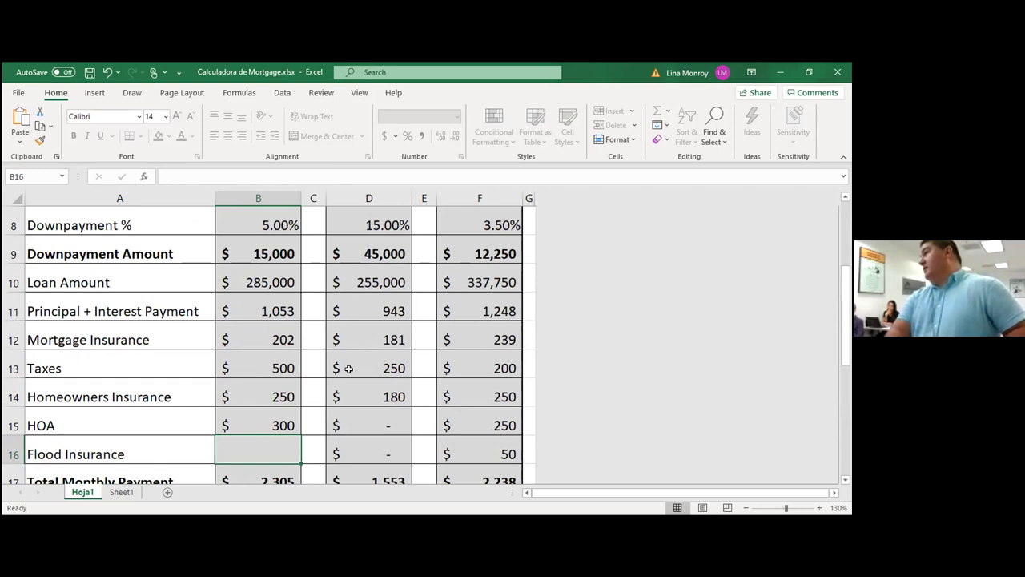
scroll(345, 369, down, 1)
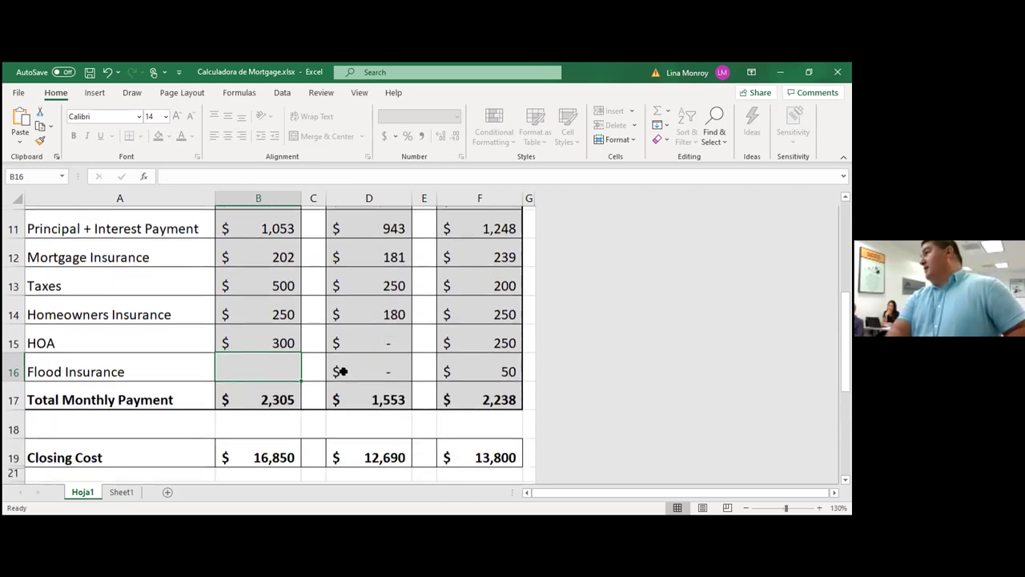
click(284, 388)
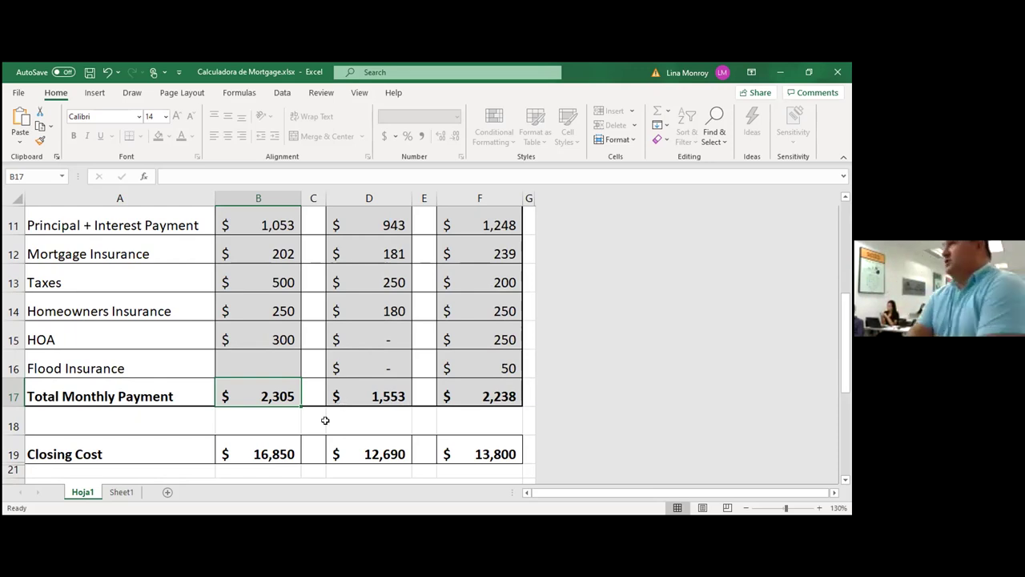
- Set the first property's taxes to 250 and its HOA fee to 0
click(287, 278)
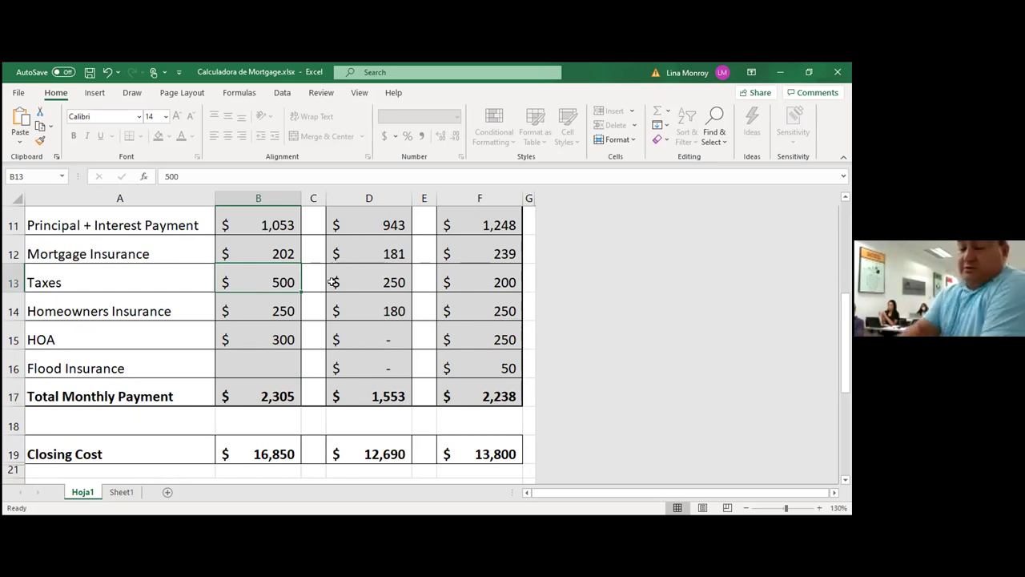
text(20)
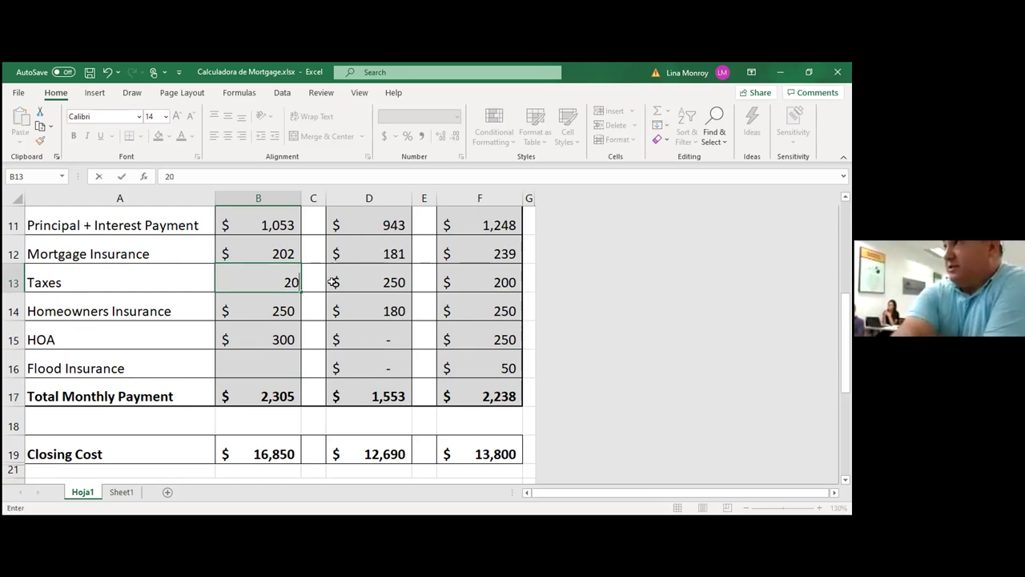
key(BackSpace)
text(50)
key(ctrl+Return)
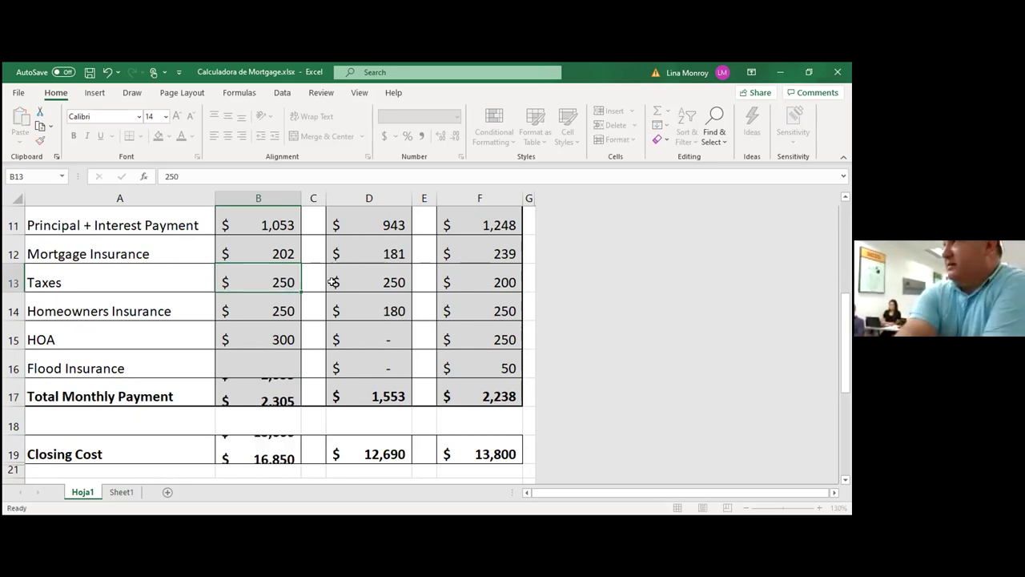
key(Down)
key(Down)
text(0)
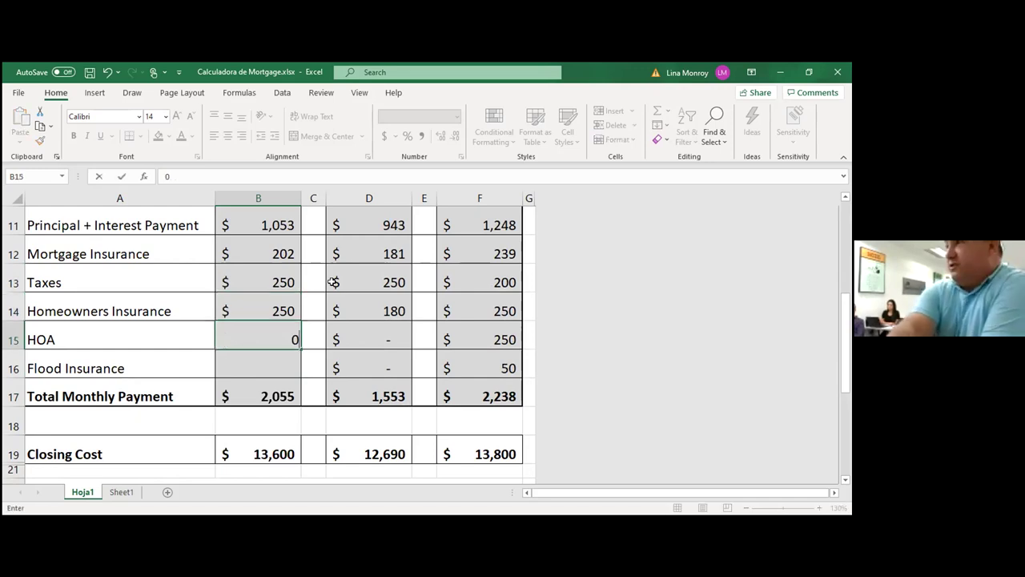
click(235, 358)
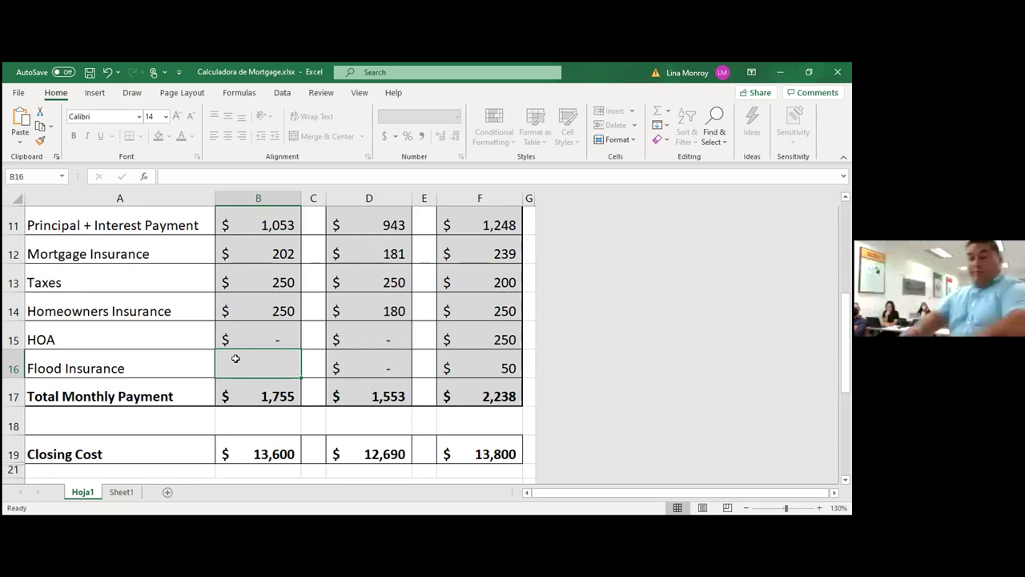
- Set the second property's value in column D to 340,000 and its downpayment percentage to 5%
click(366, 316)
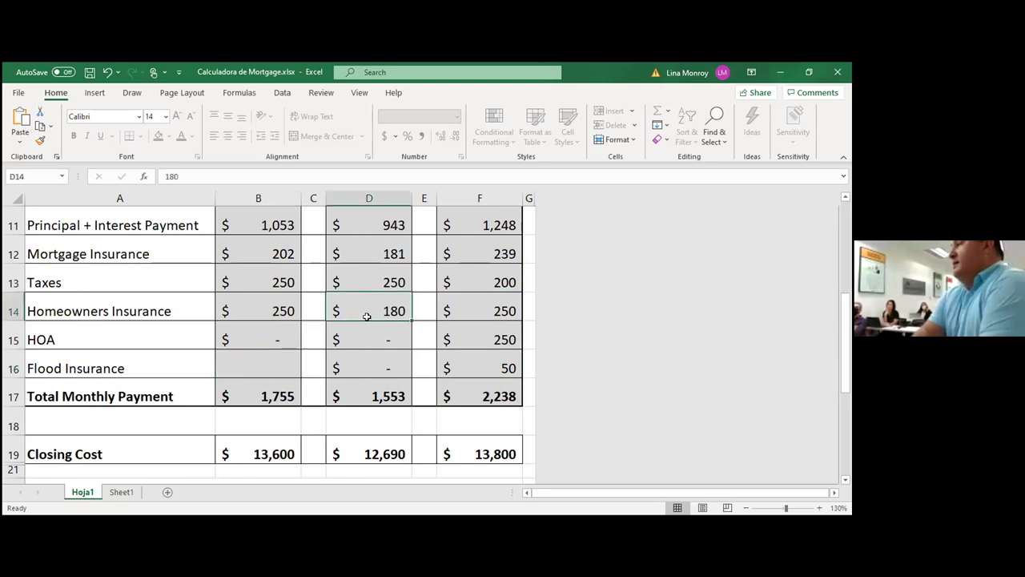
scroll(366, 317, up, 2)
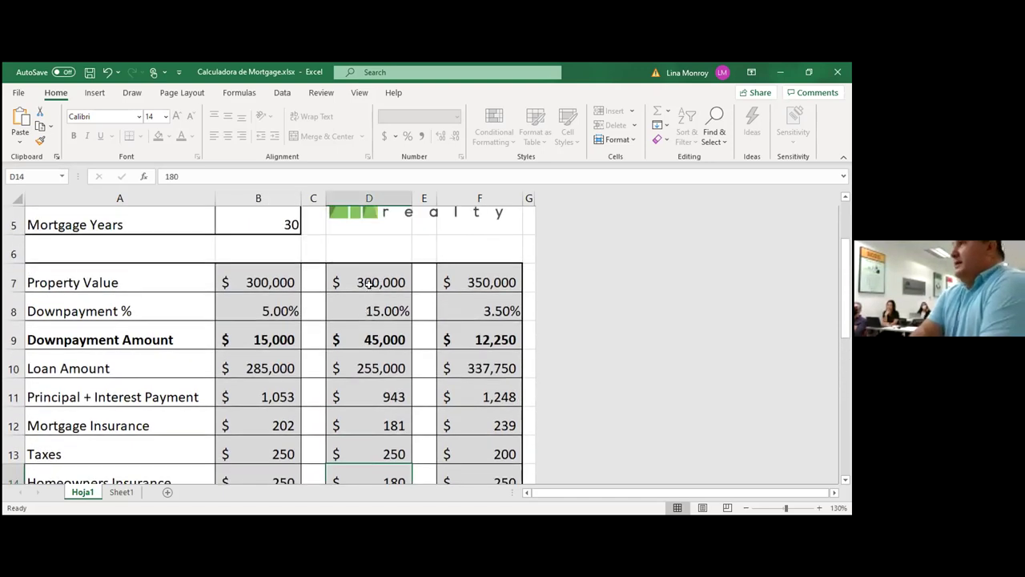
scroll(354, 297, down, 1)
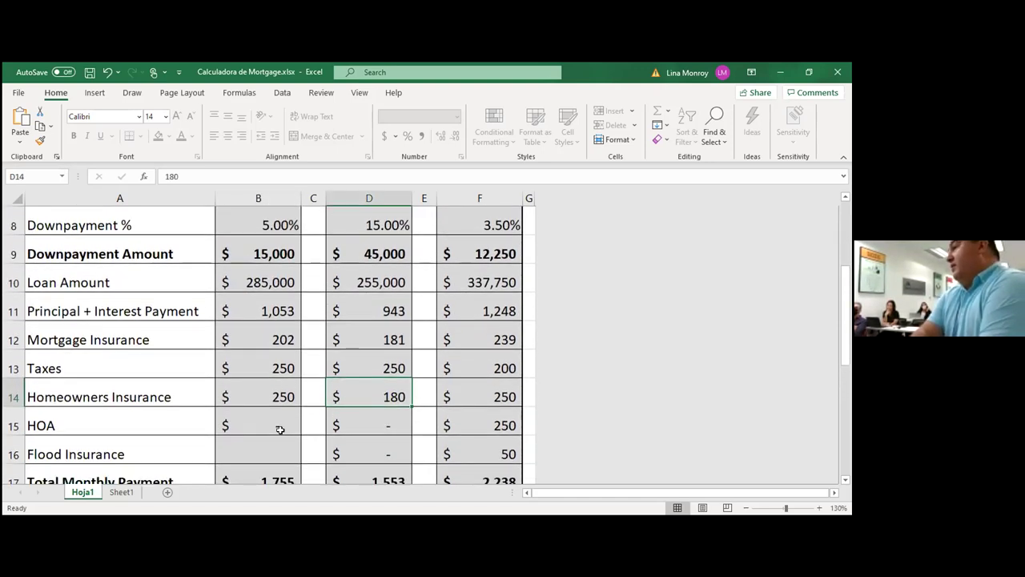
scroll(280, 429, down, 1)
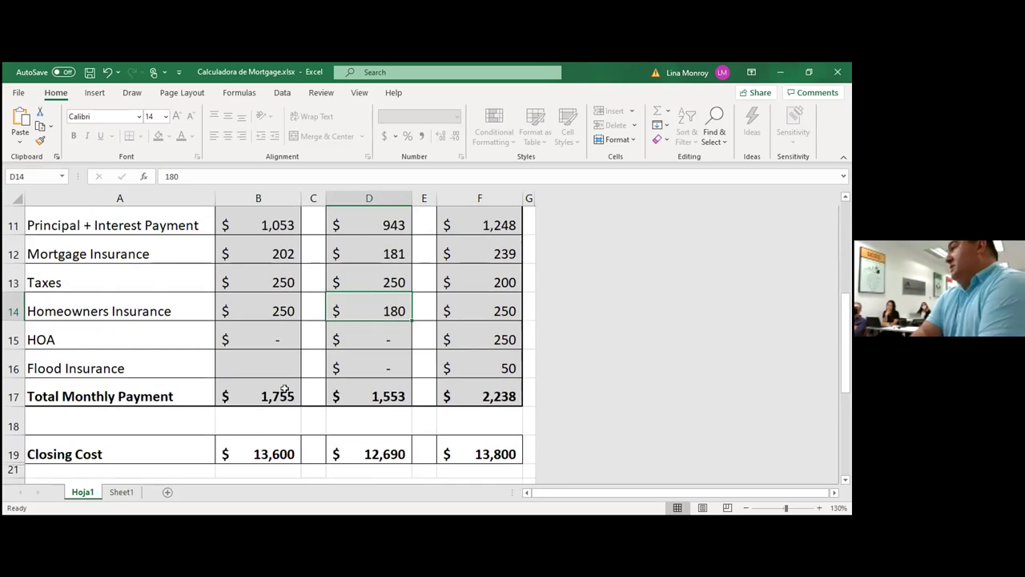
scroll(285, 389, up, 3)
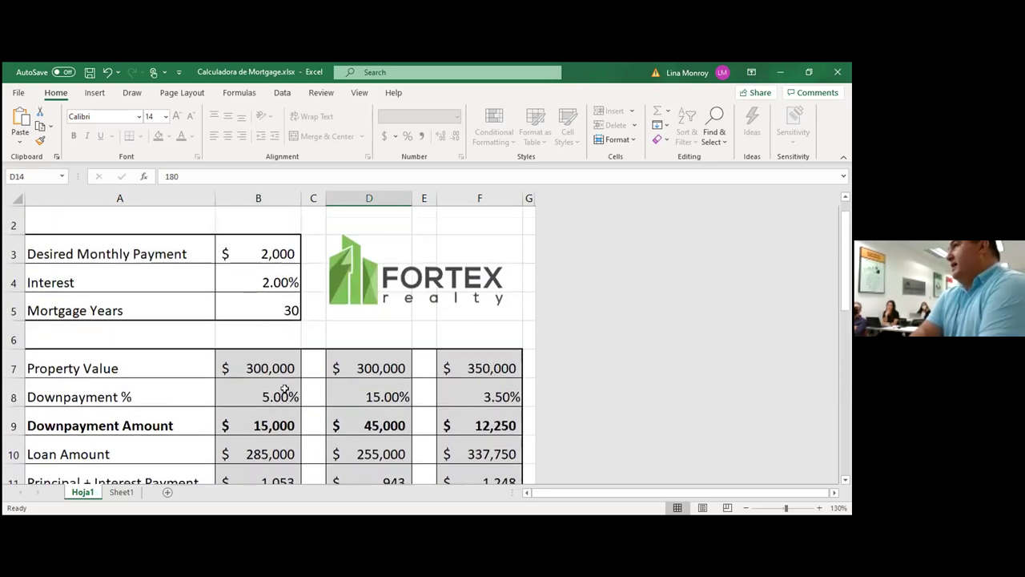
scroll(284, 387, down, 1)
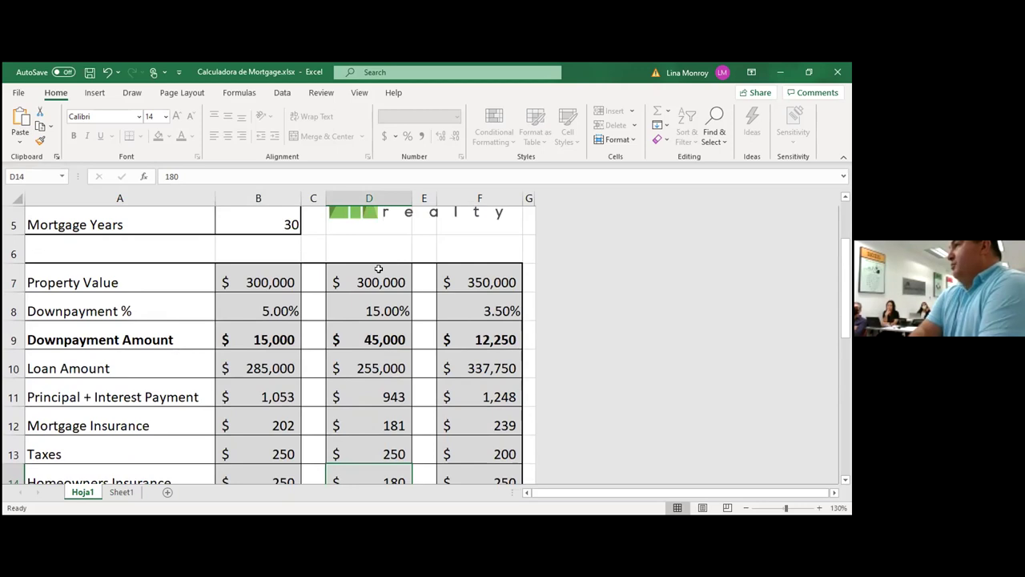
click(385, 272)
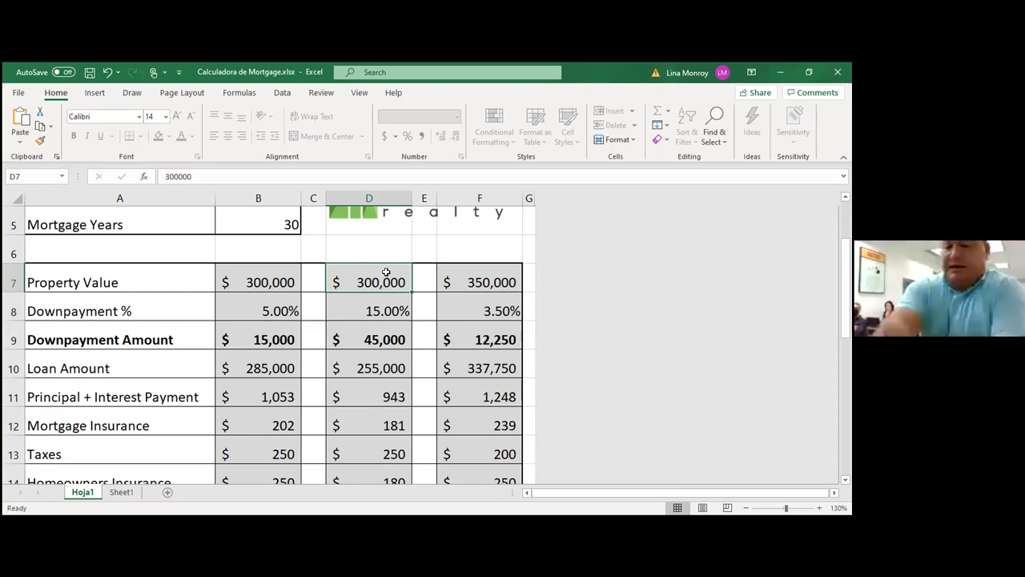
text(340000)
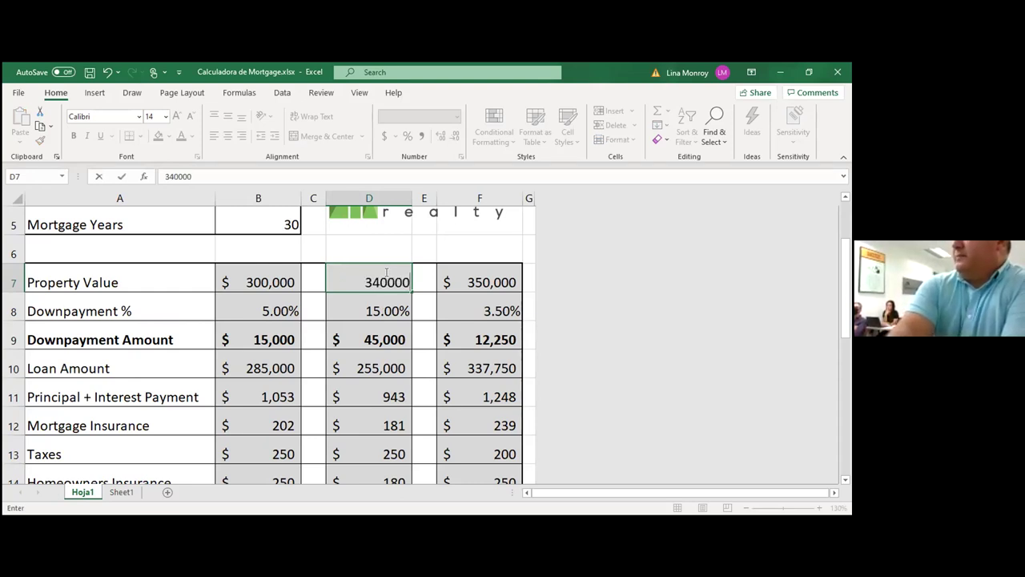
key(Return)
text(5)
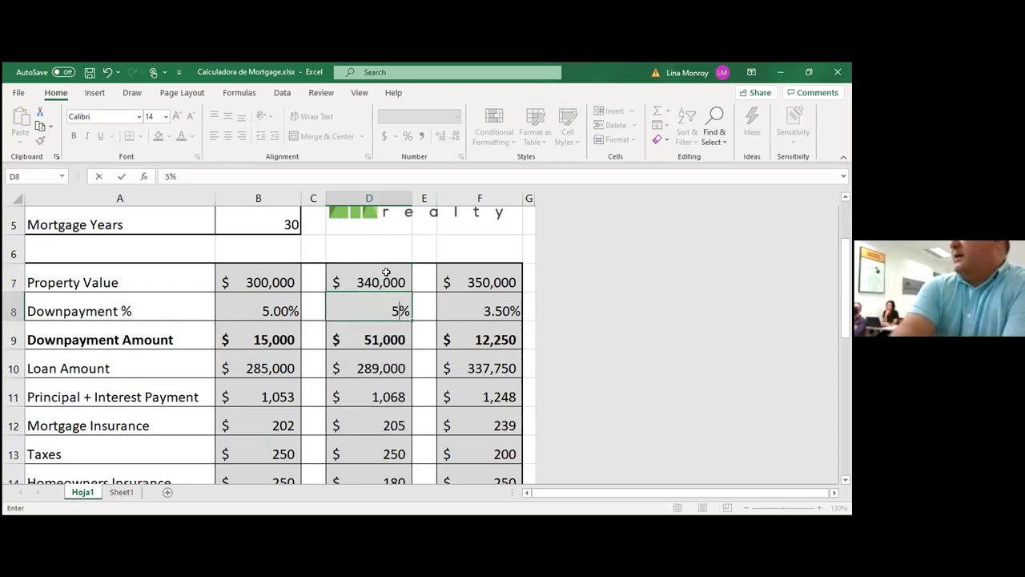
key(Return)
- Set the second property's taxes in column D to 350
key(Down)
key(Down)
key(Down)
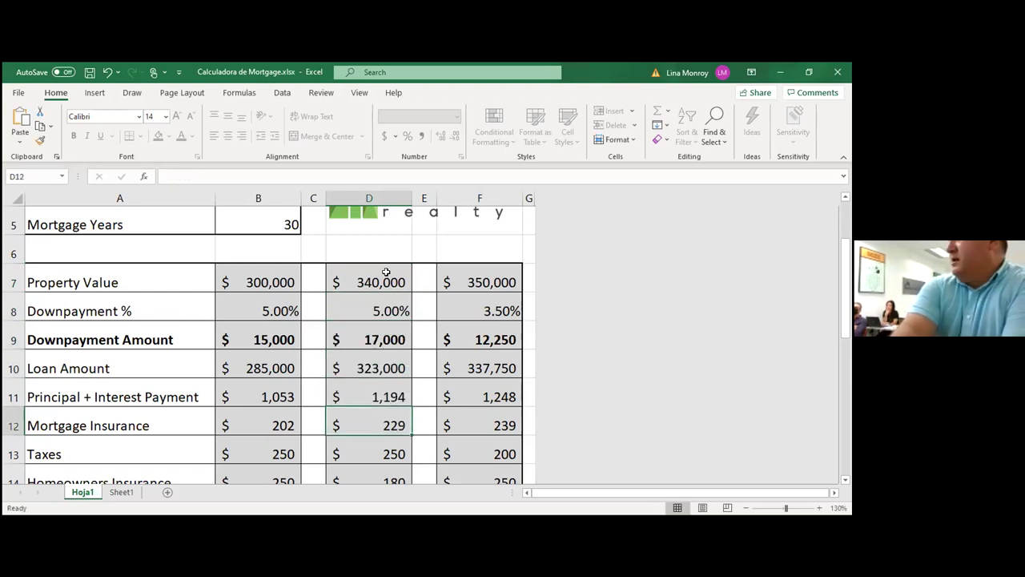
key(Down)
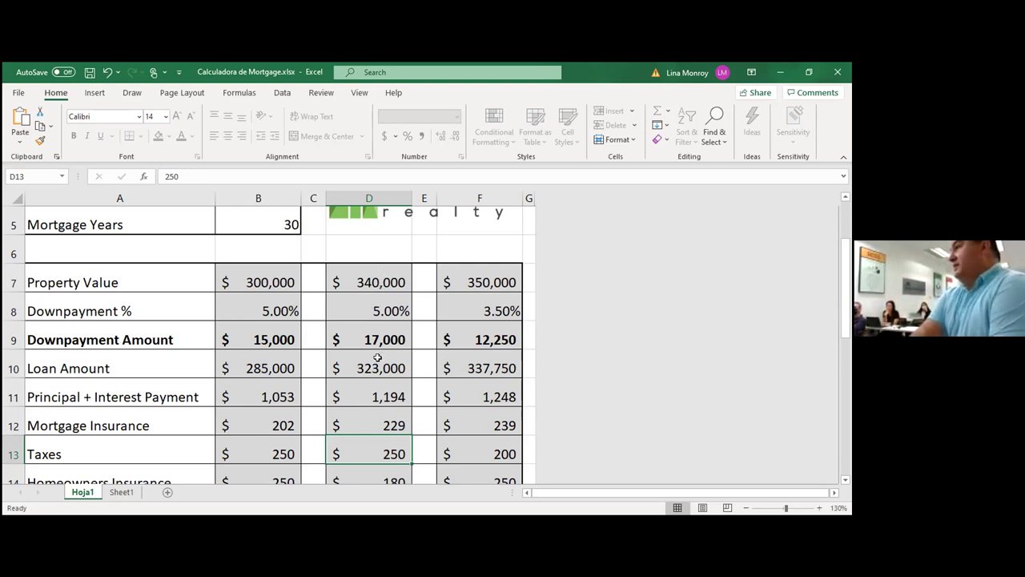
scroll(377, 357, down, 1)
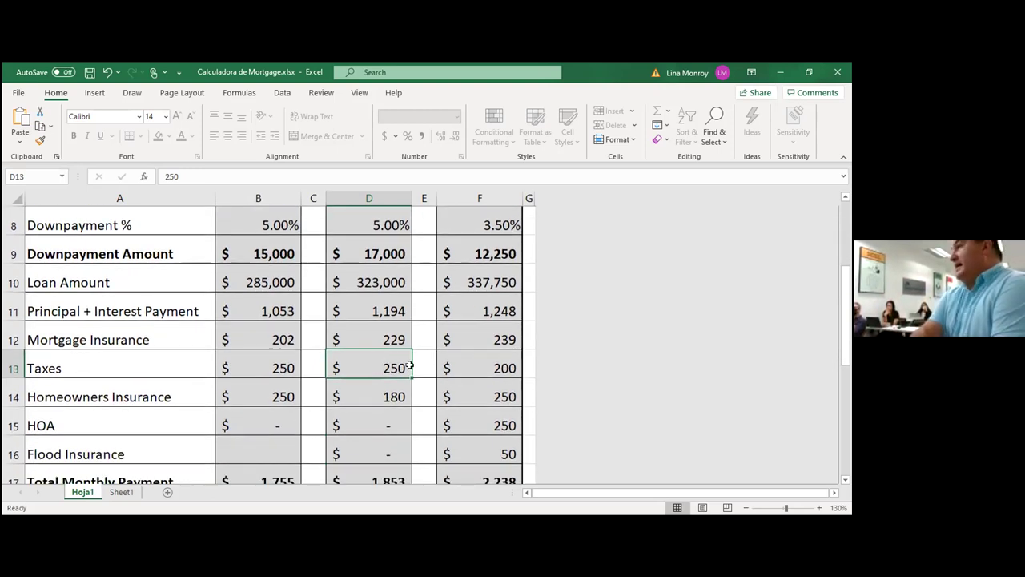
text(300)
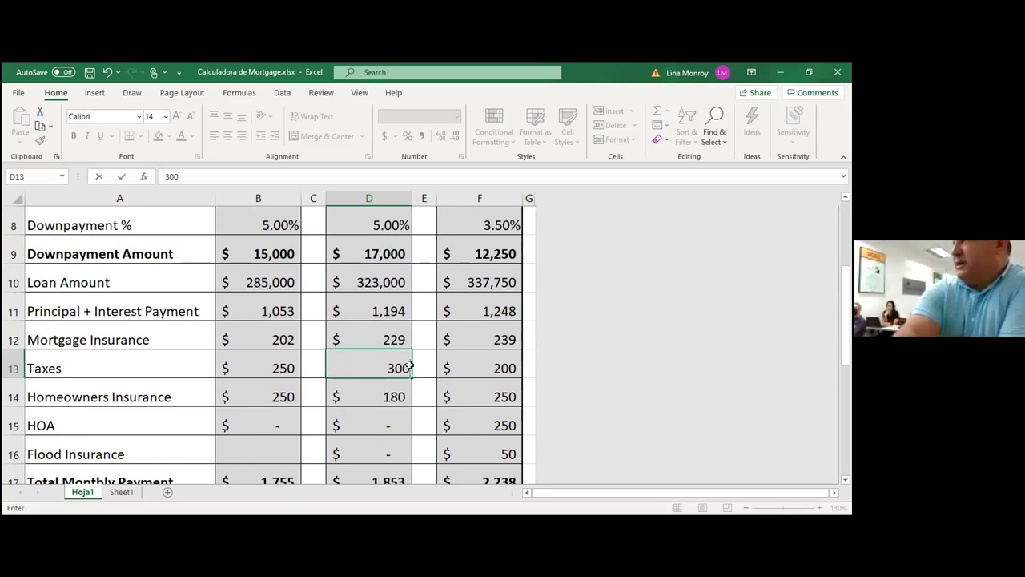
key(BackSpace)
key(BackSpace)
text(50)
key(Return)
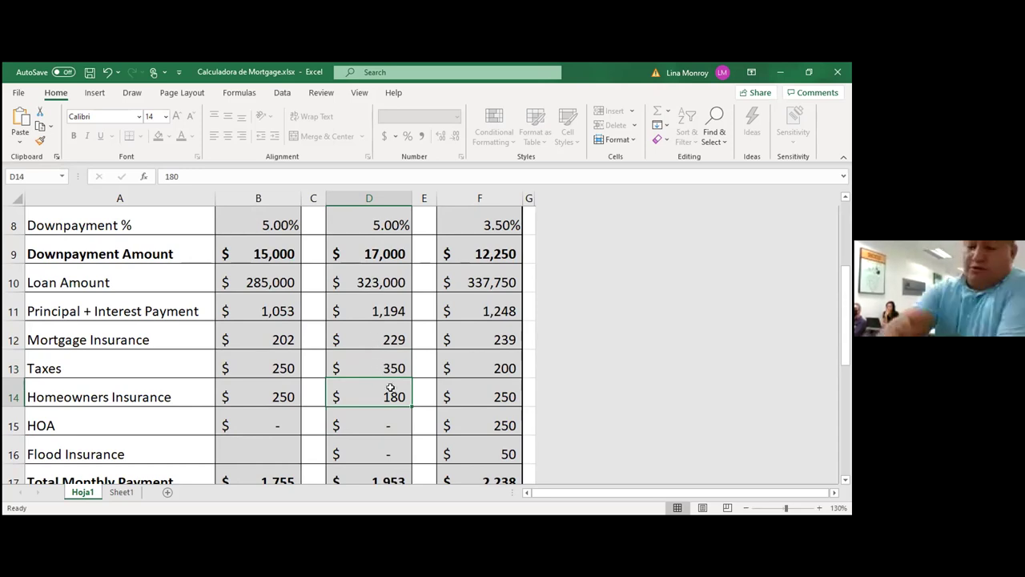
- Set the second property's homeowners insurance in column D to 250 and check its total monthly payment
text(250)
key(Return)
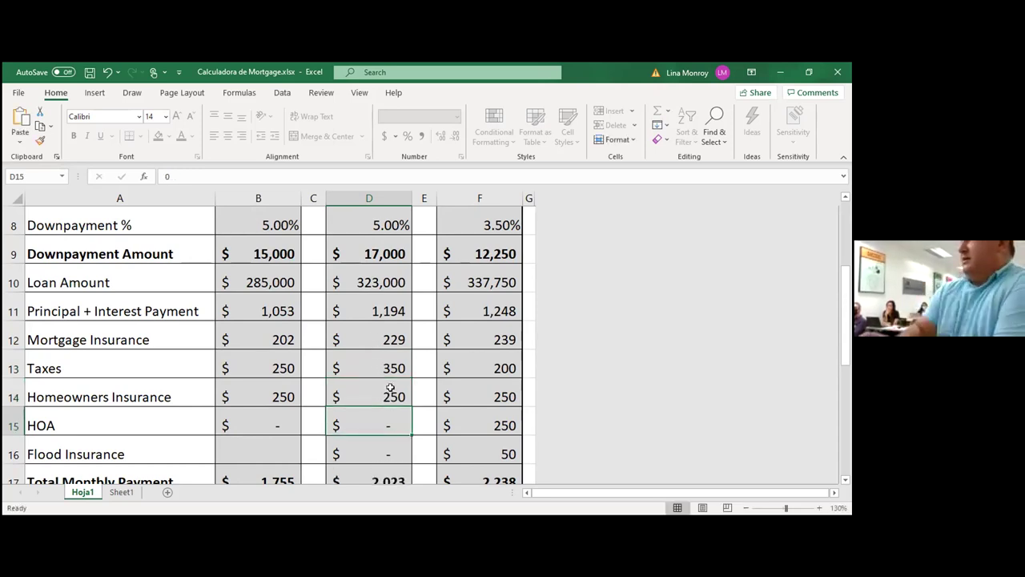
scroll(390, 388, down, 1)
click(391, 396)
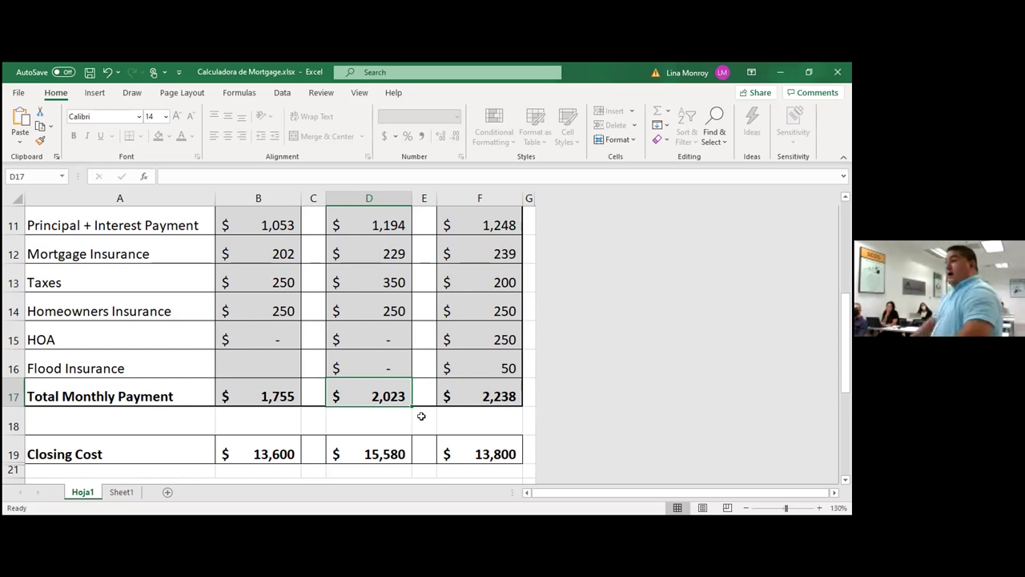
- Set the first property's value in column B to 500,000
click(280, 370)
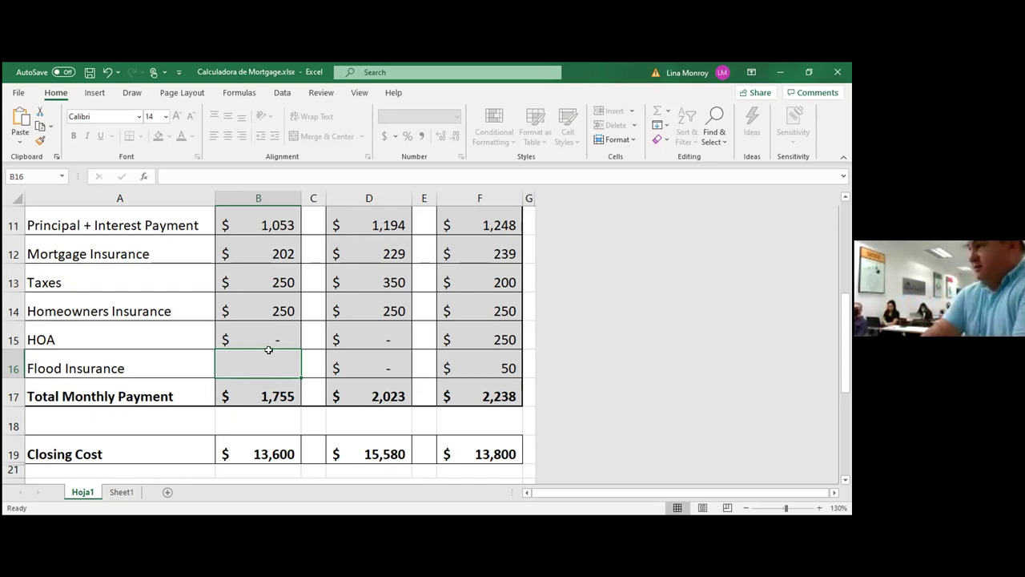
click(274, 341)
scroll(274, 340, up, 2)
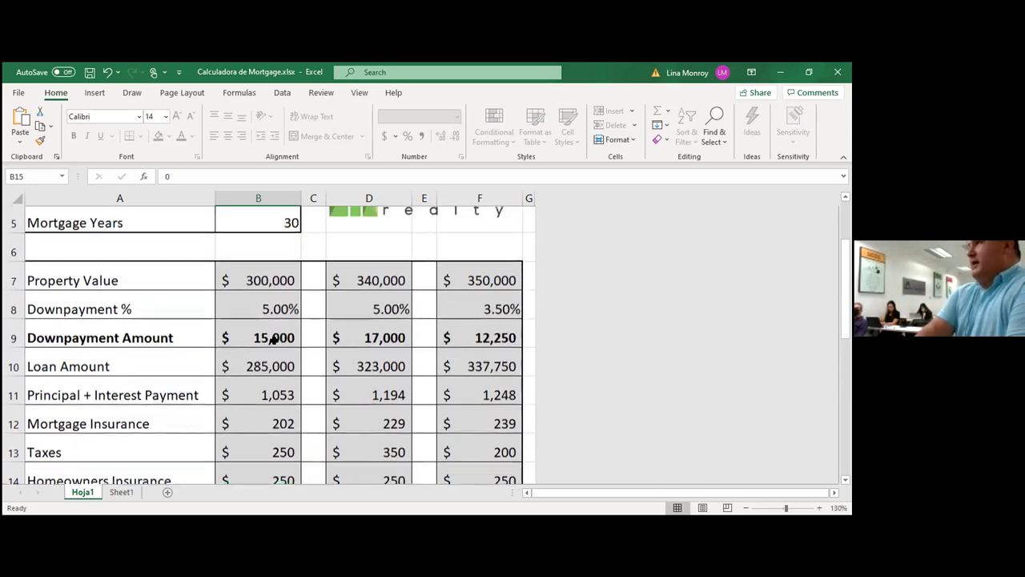
click(272, 275)
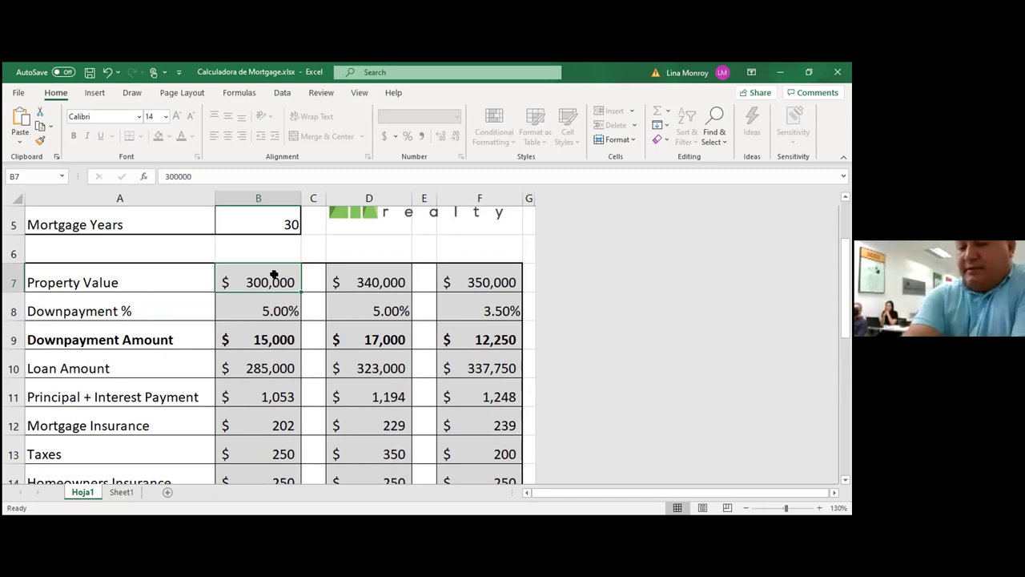
text(4)
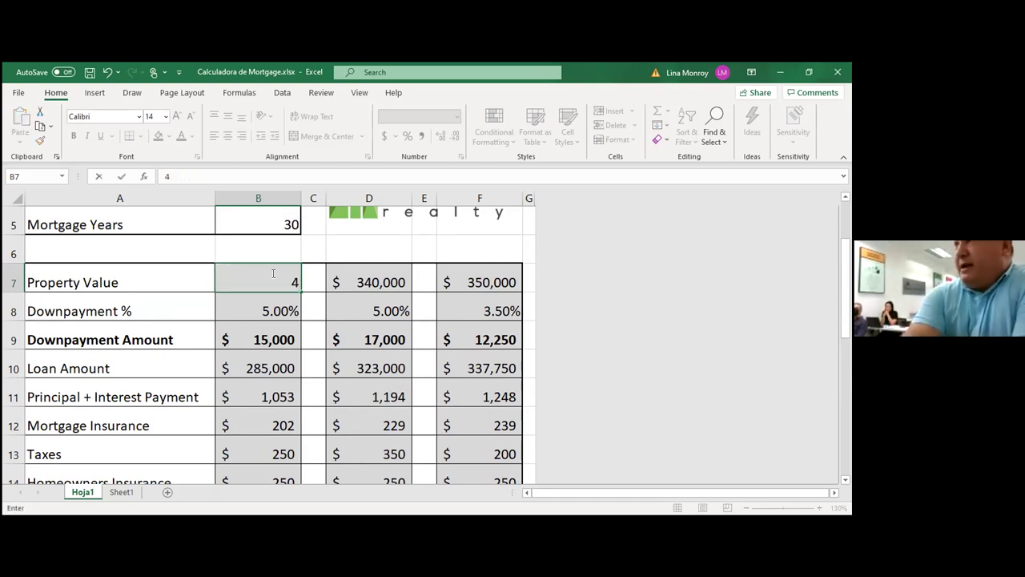
key(BackSpace)
text(500000)
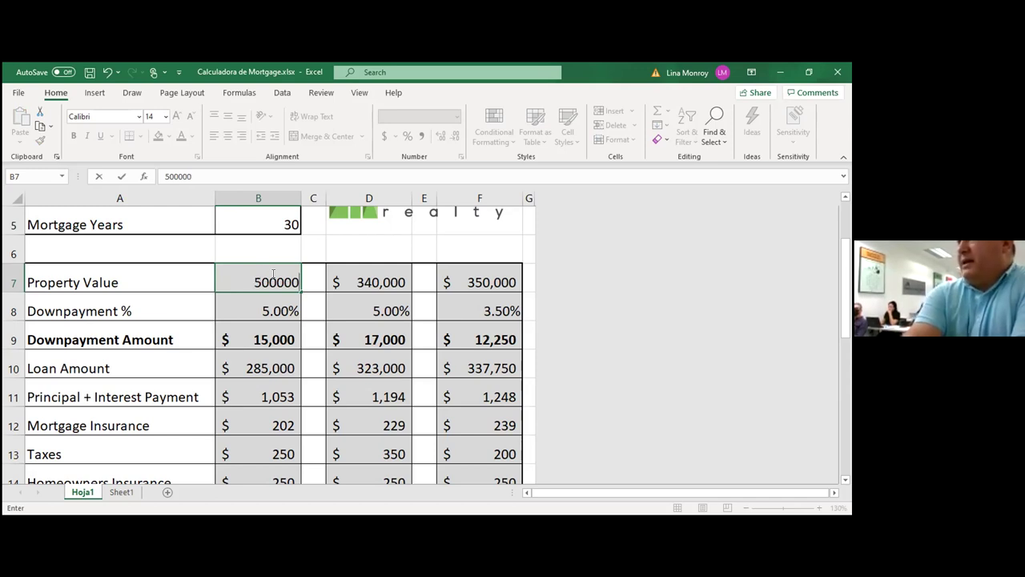
key(Return)
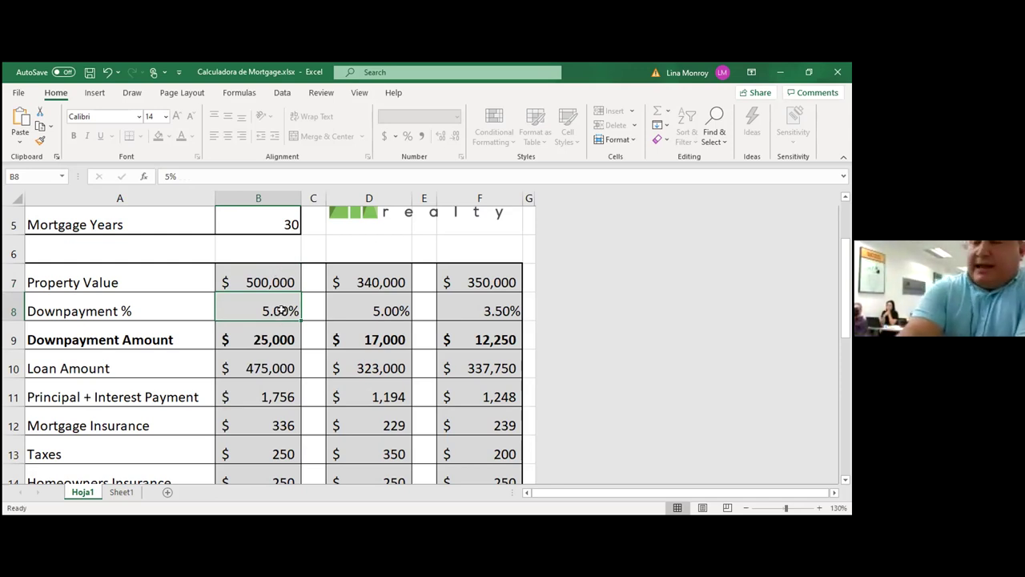
- Try downpayment percentages of 15% and 18% for the first property in column B
text(15)
key(Return)
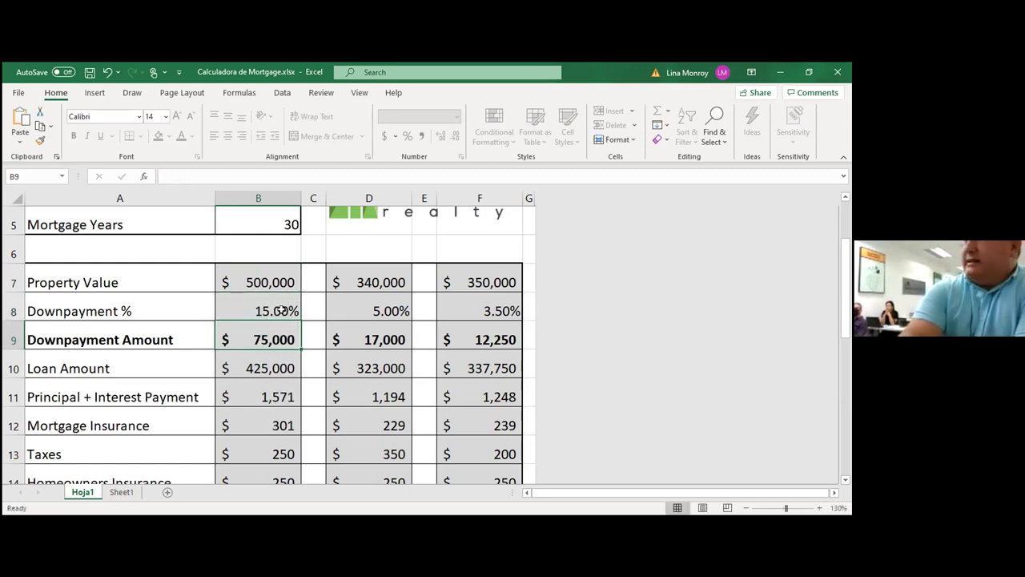
click(282, 311)
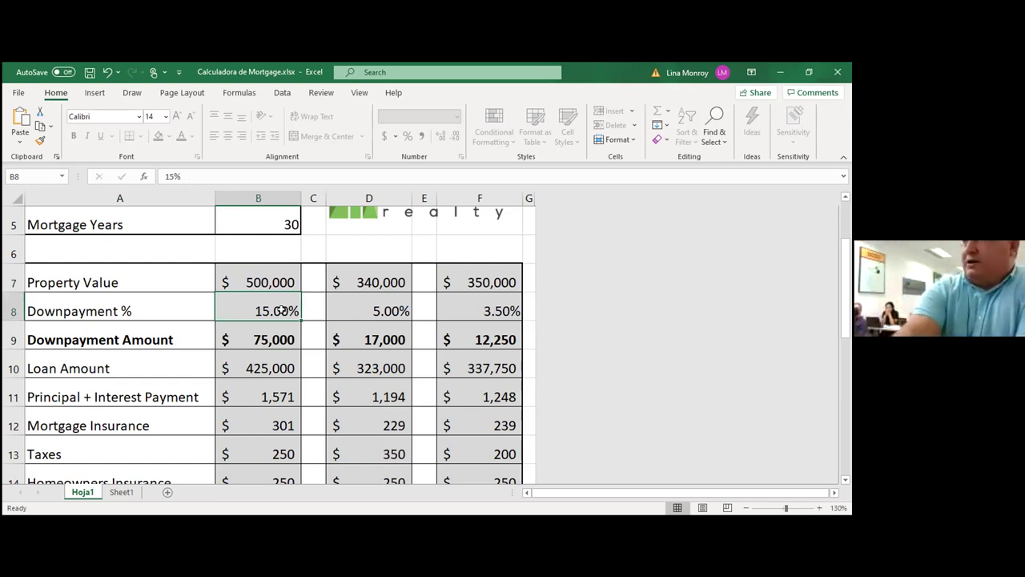
double_click(282, 311)
key(Delete)
text(8)
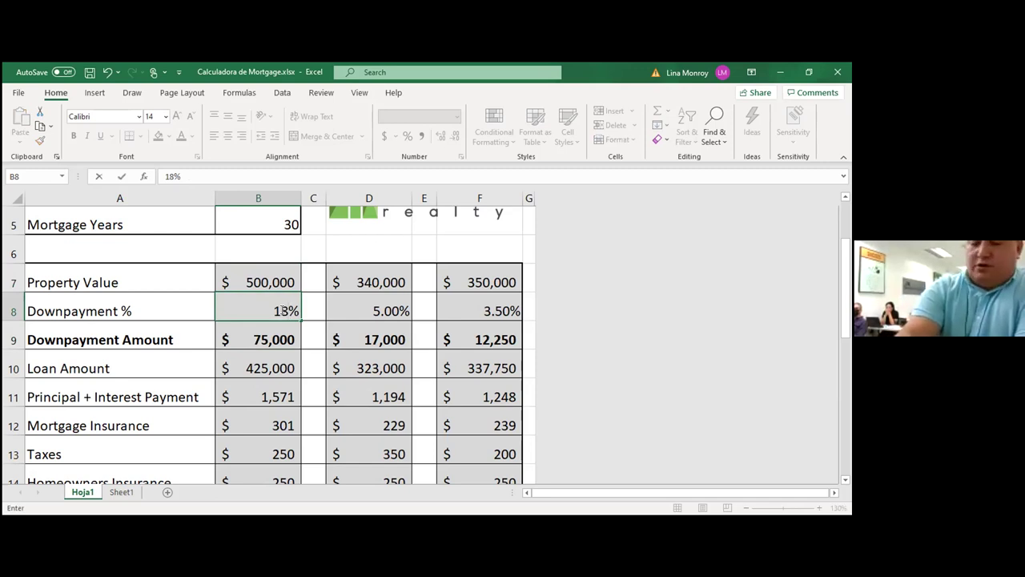
key(Return)
- Set the first property's downpayment percentage to 17%
click(282, 311)
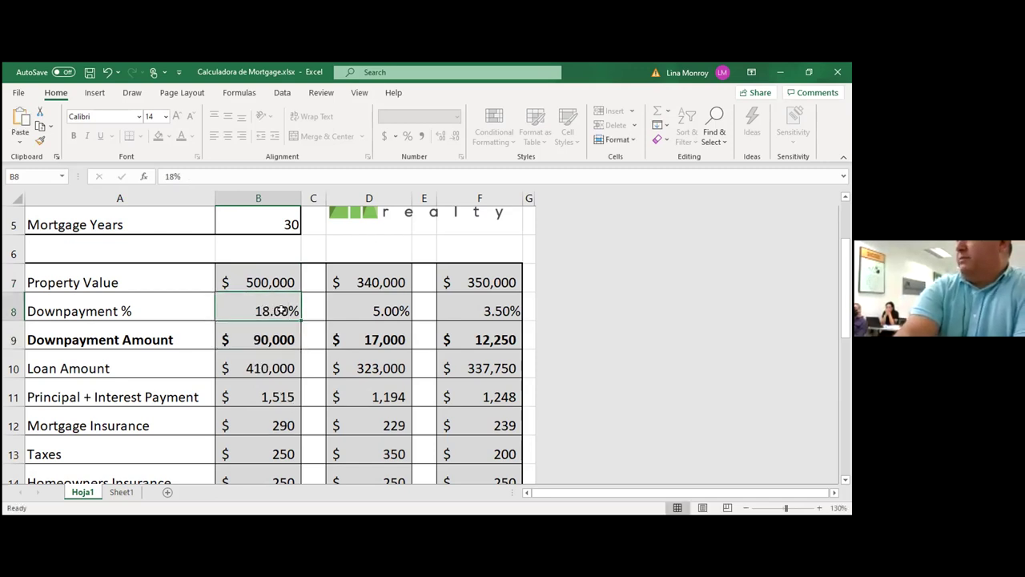
double_click(282, 311)
key(Delete)
text(7)
key(Return)
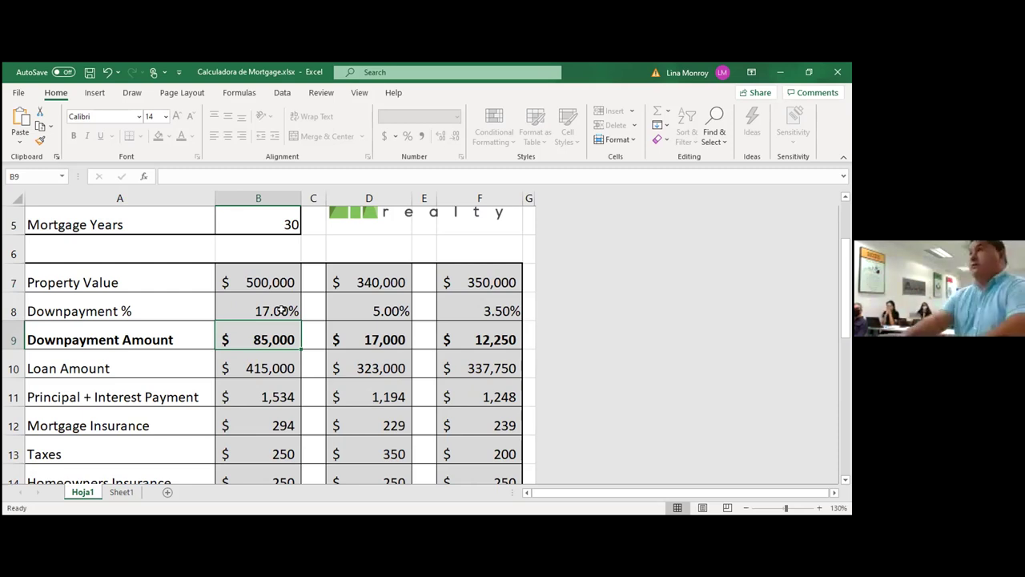
- Save a PDF copy of the calculator to the Desktop under the name Calculadora de Mortgage1
click(19, 95)
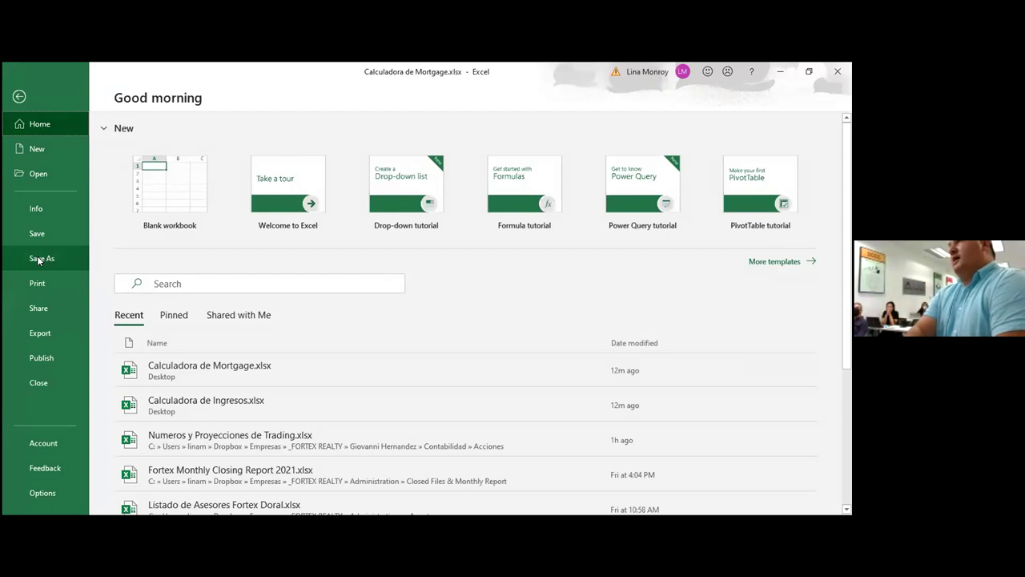
click(39, 258)
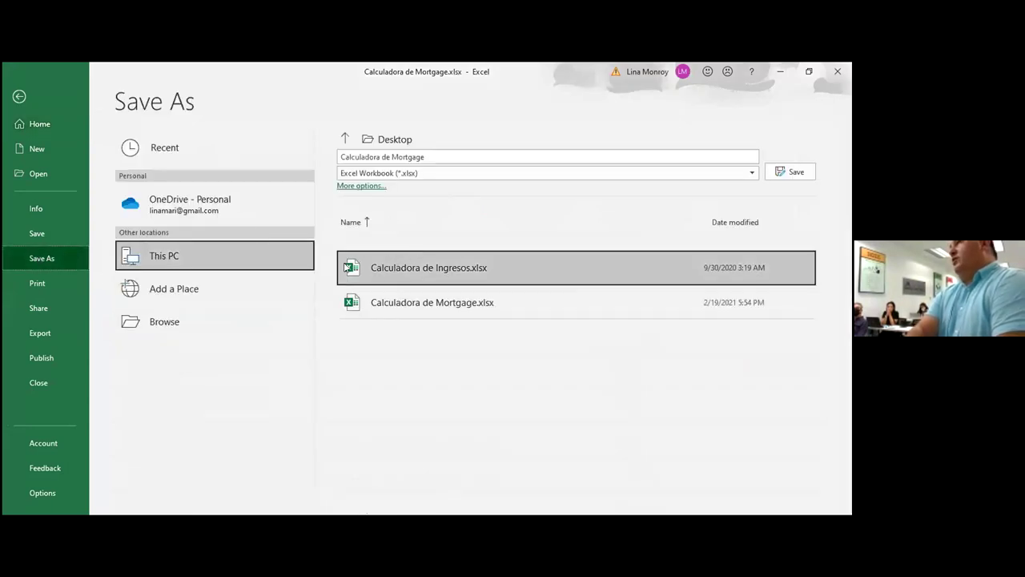
click(438, 174)
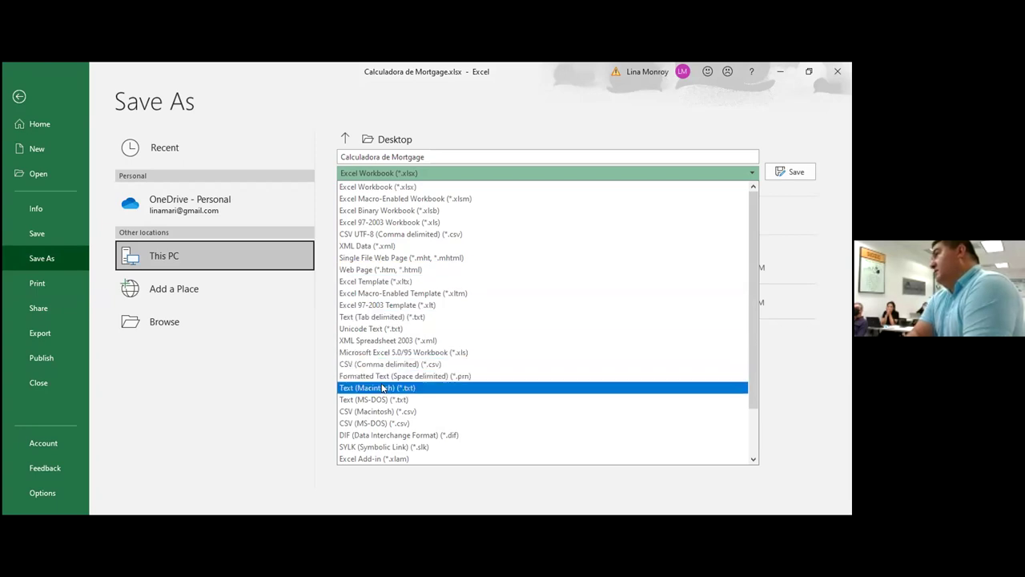
scroll(384, 357, down, 1)
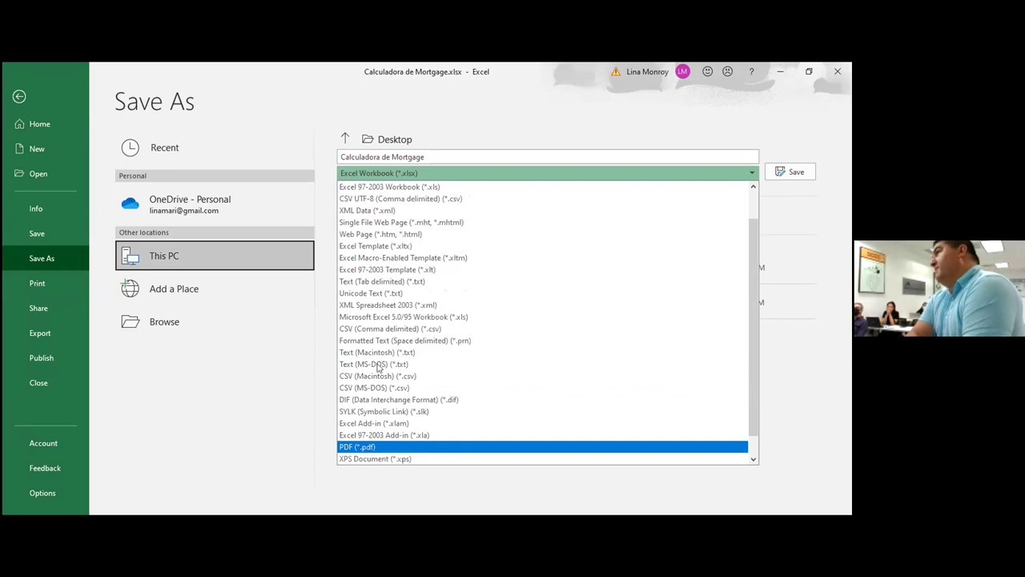
click(373, 451)
click(434, 156)
click(434, 157)
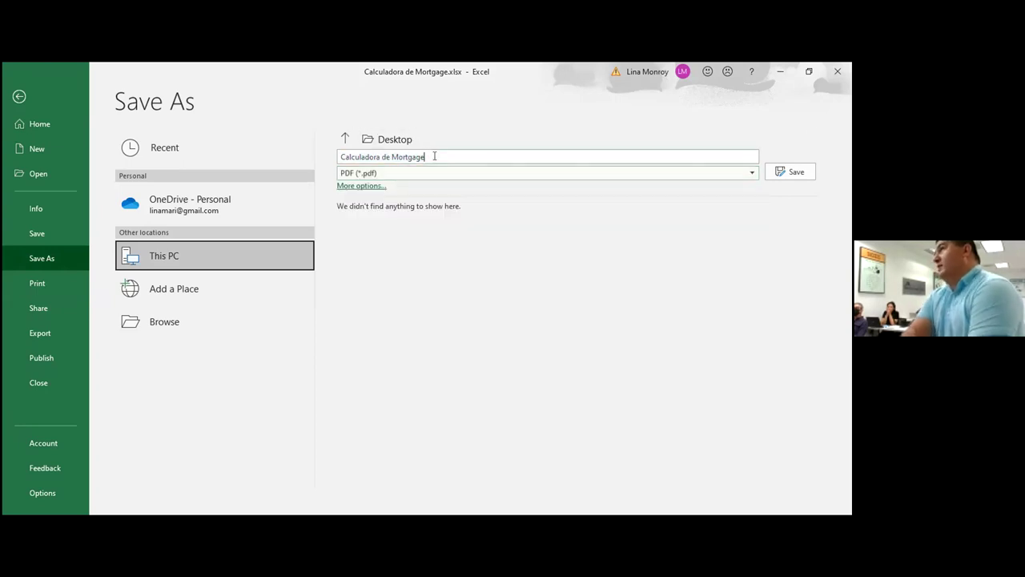
text(1)
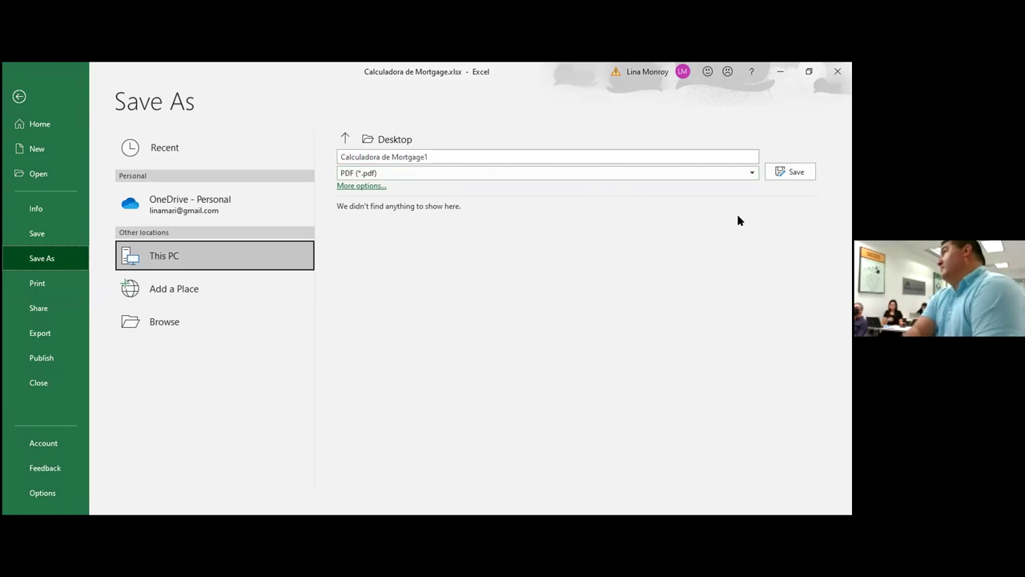
click(789, 173)
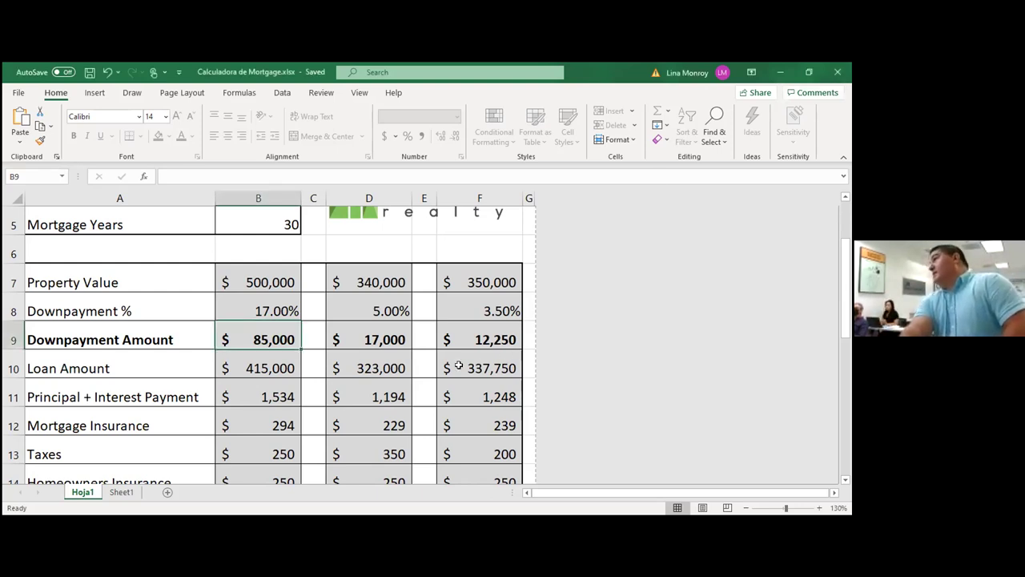
- Review the first property's taxes, homeowners insurance, HOA and flood insurance by highlighting cells A13 to B16
click(428, 356)
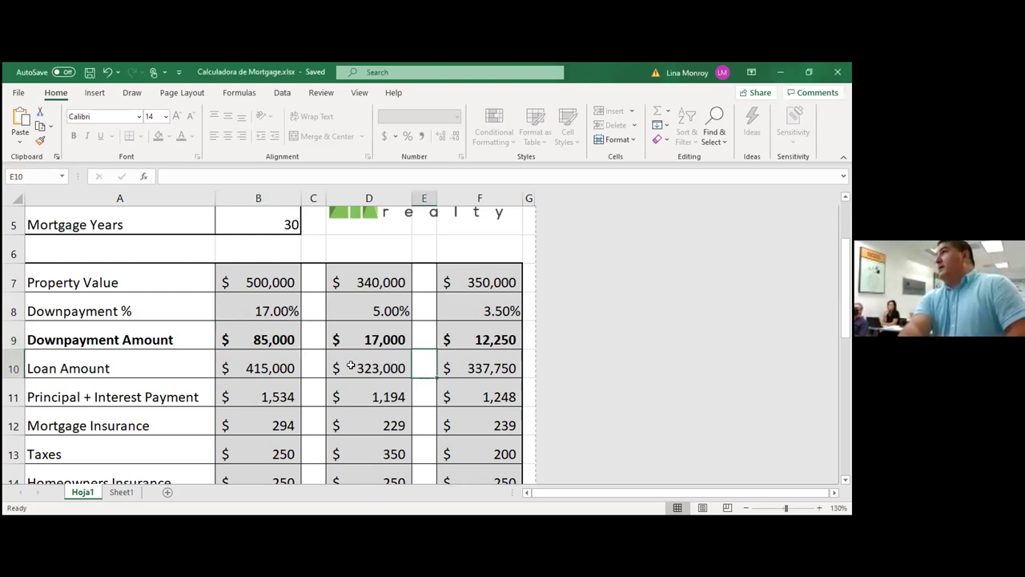
click(317, 360)
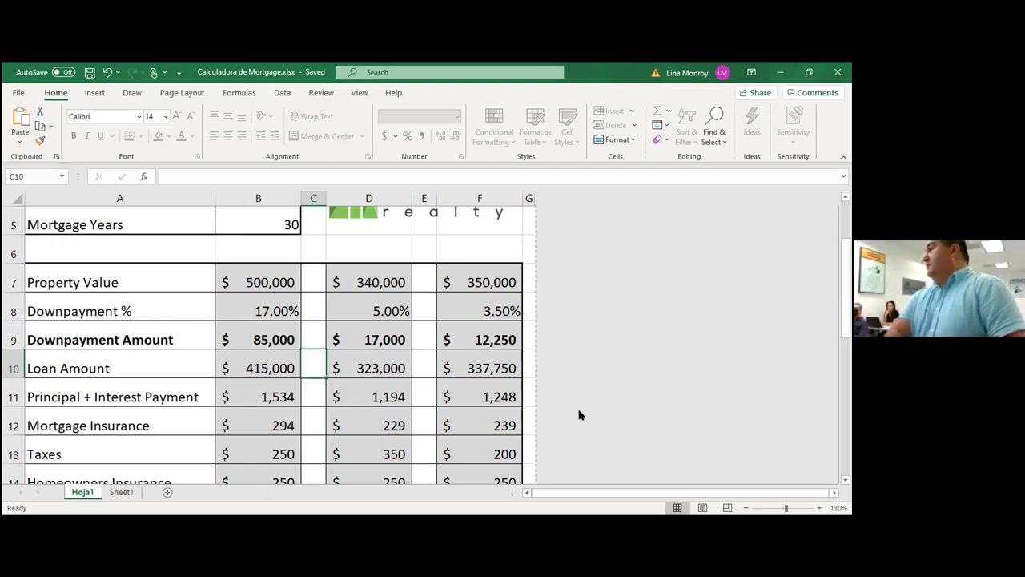
scroll(636, 358, down, 1)
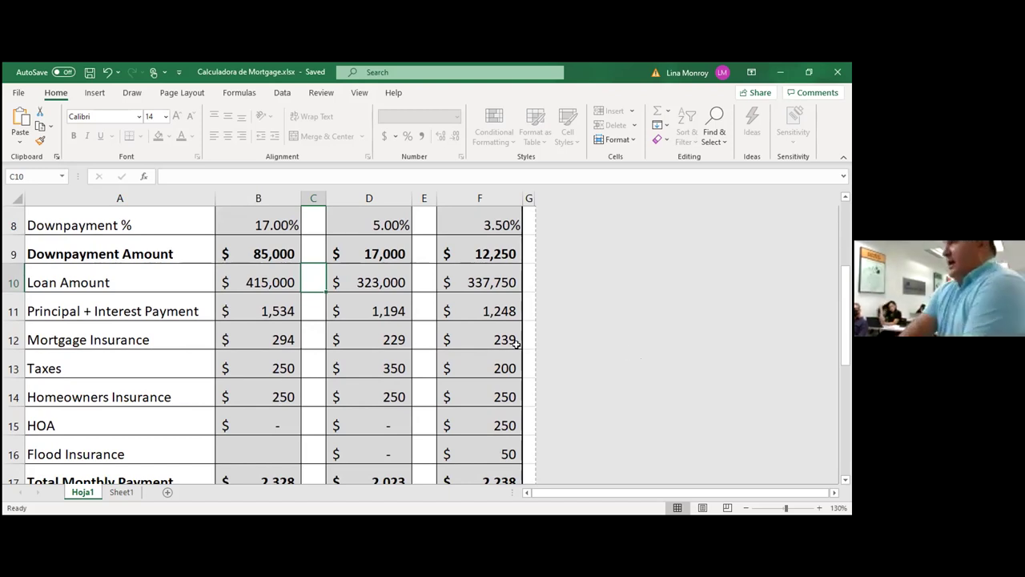
click(276, 374)
drag(276, 374, 247, 435)
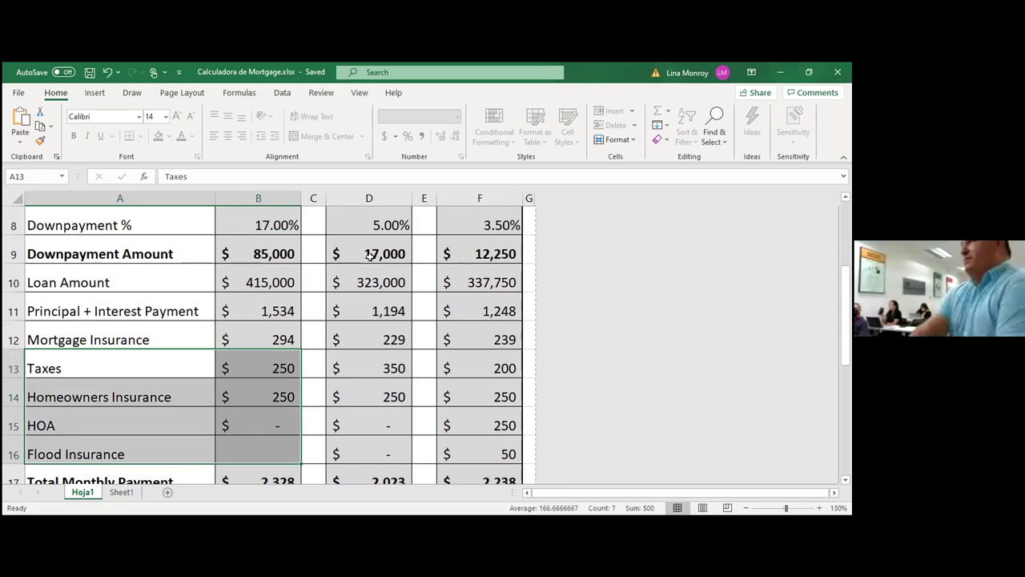
click(313, 271)
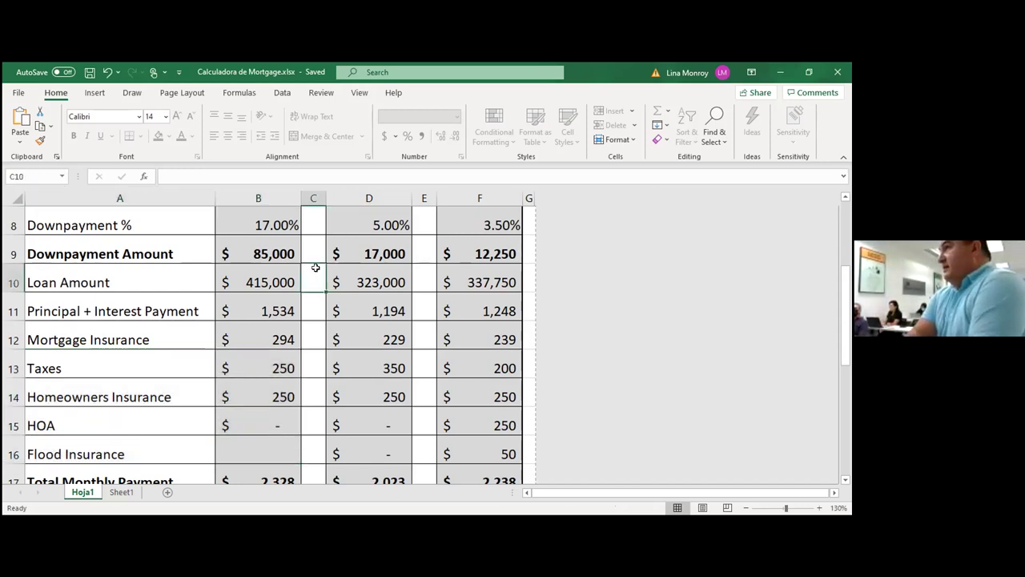
- Set the first property's downpayment percentage to 20% and check its mortgage insurance
scroll(313, 267, up, 1)
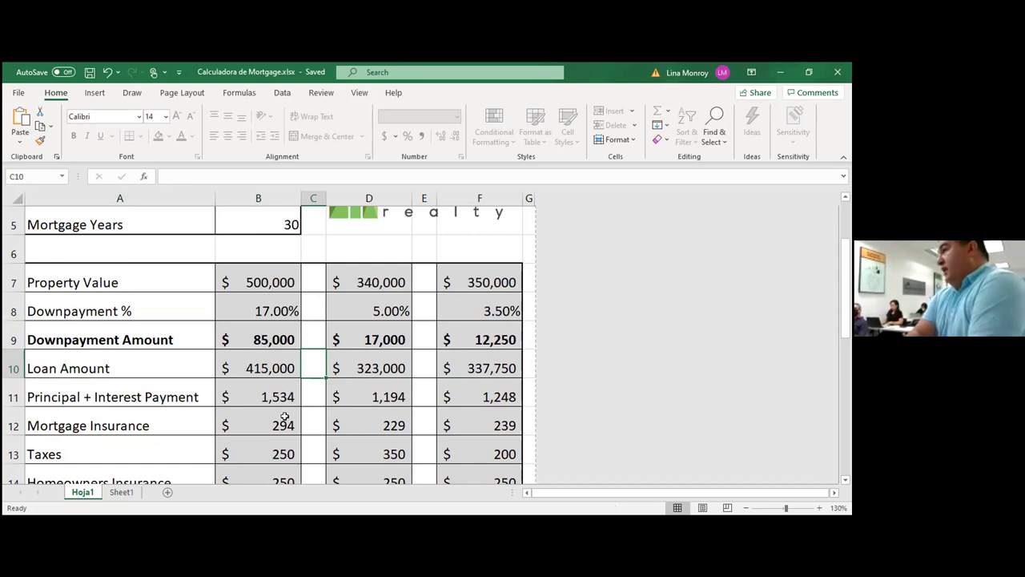
click(275, 310)
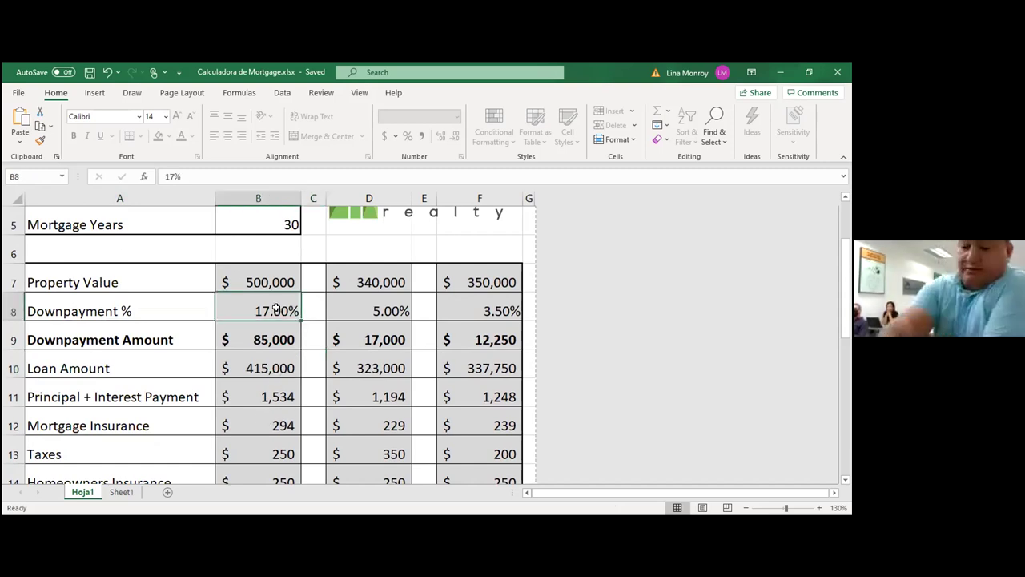
text(20)
key(Return)
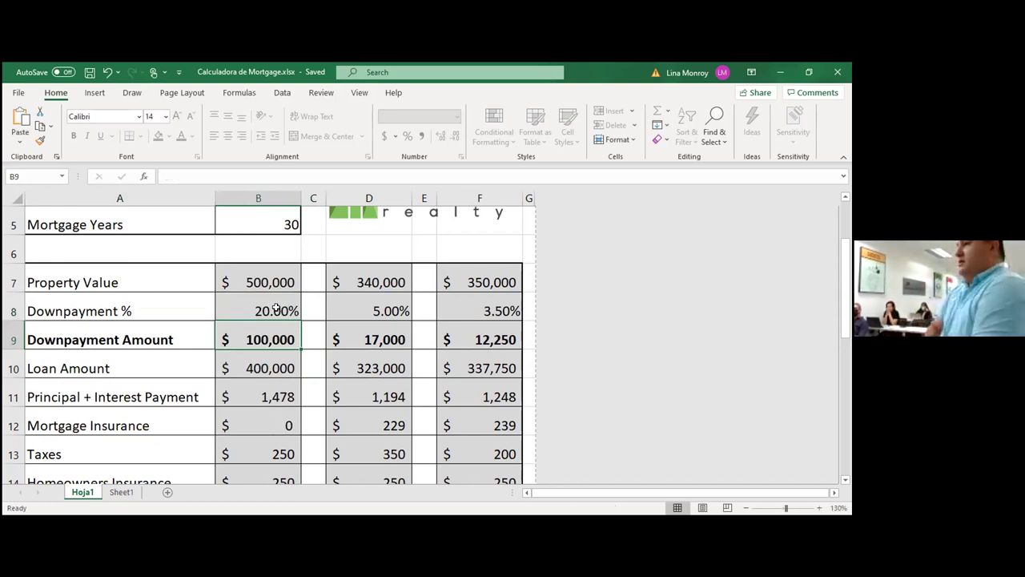
click(267, 418)
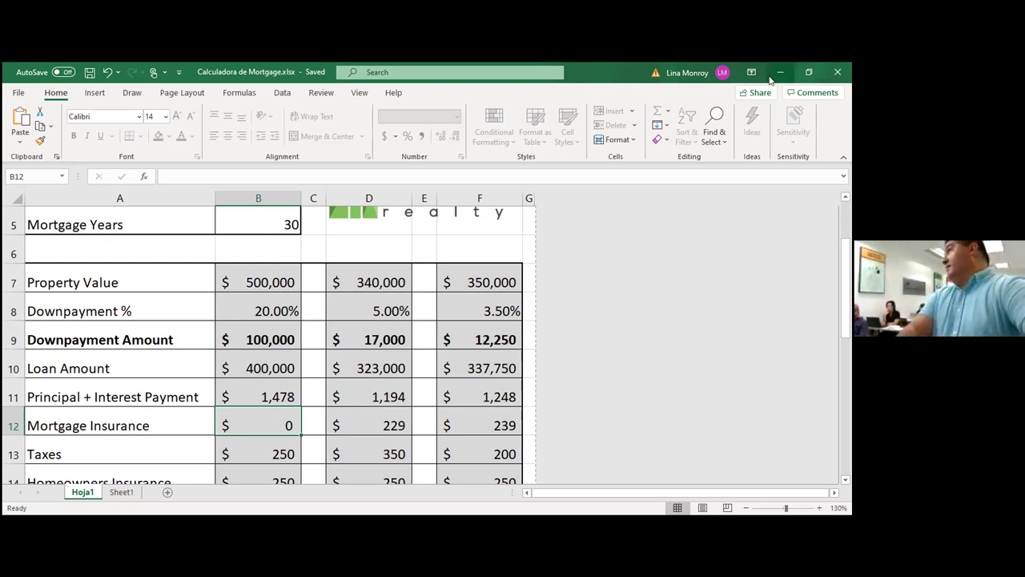
- Close the mortgage calculator workbook
click(837, 72)
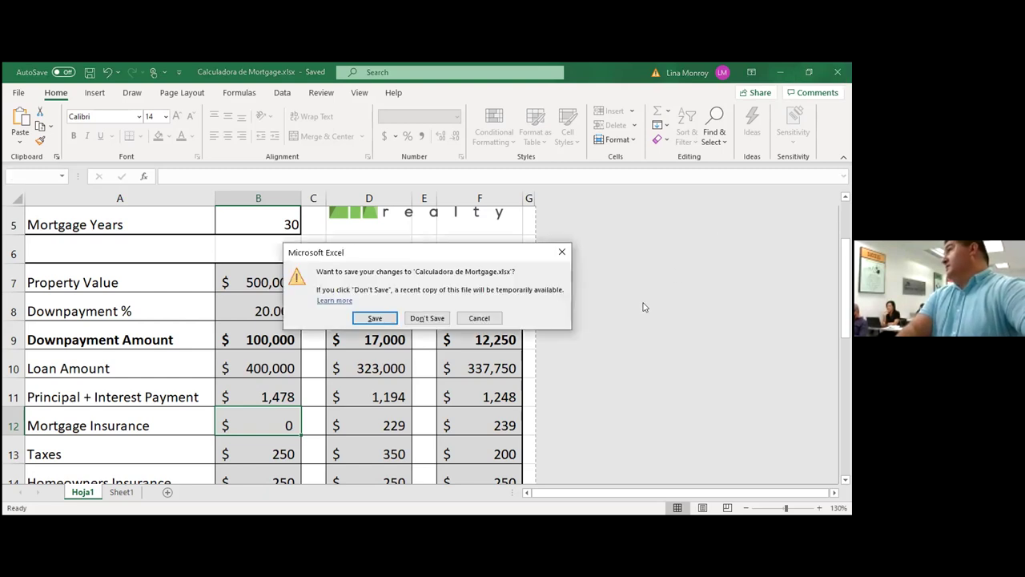